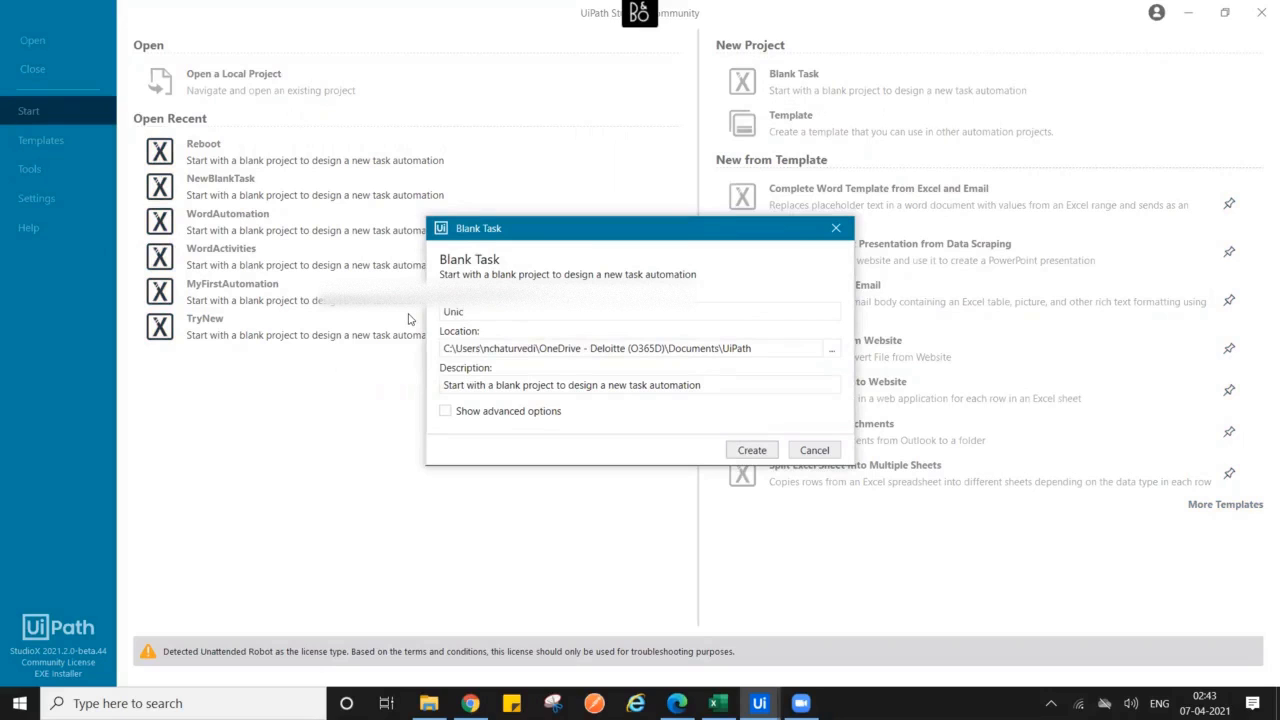
# - Name the new blank task UnicornNameProject and create it
pyautogui.write('Name')
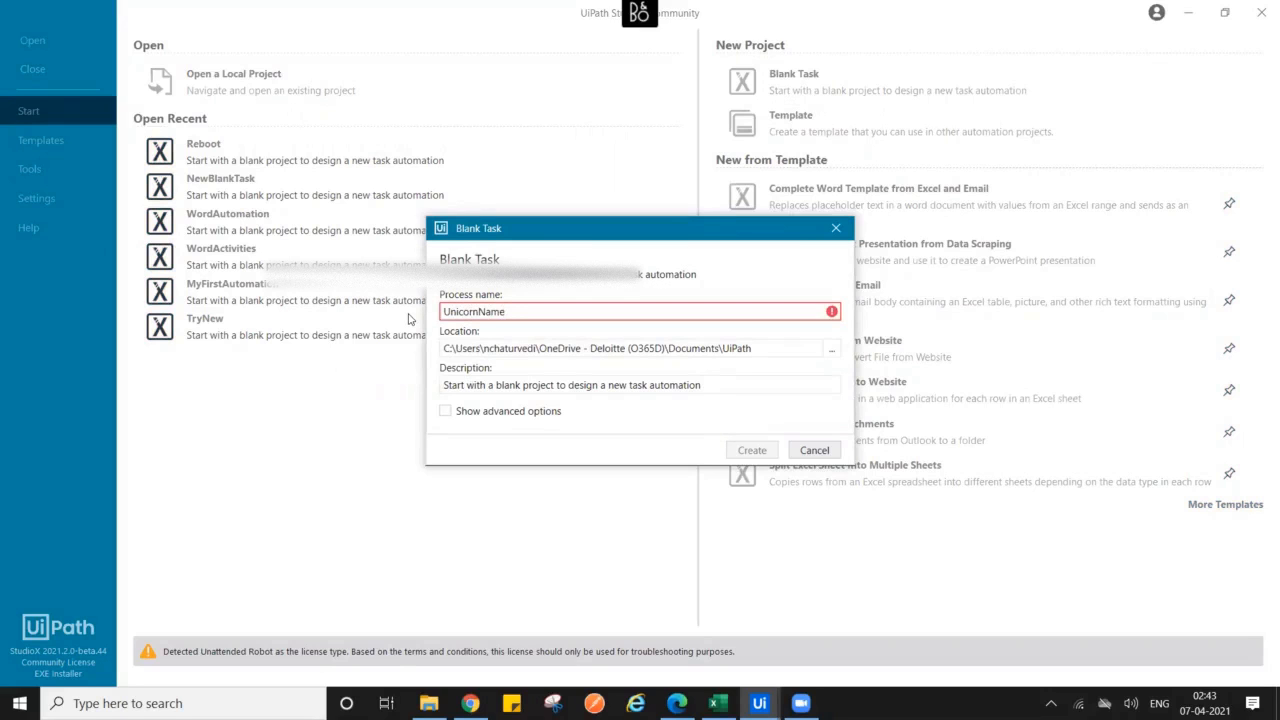
pyautogui.write('Project')
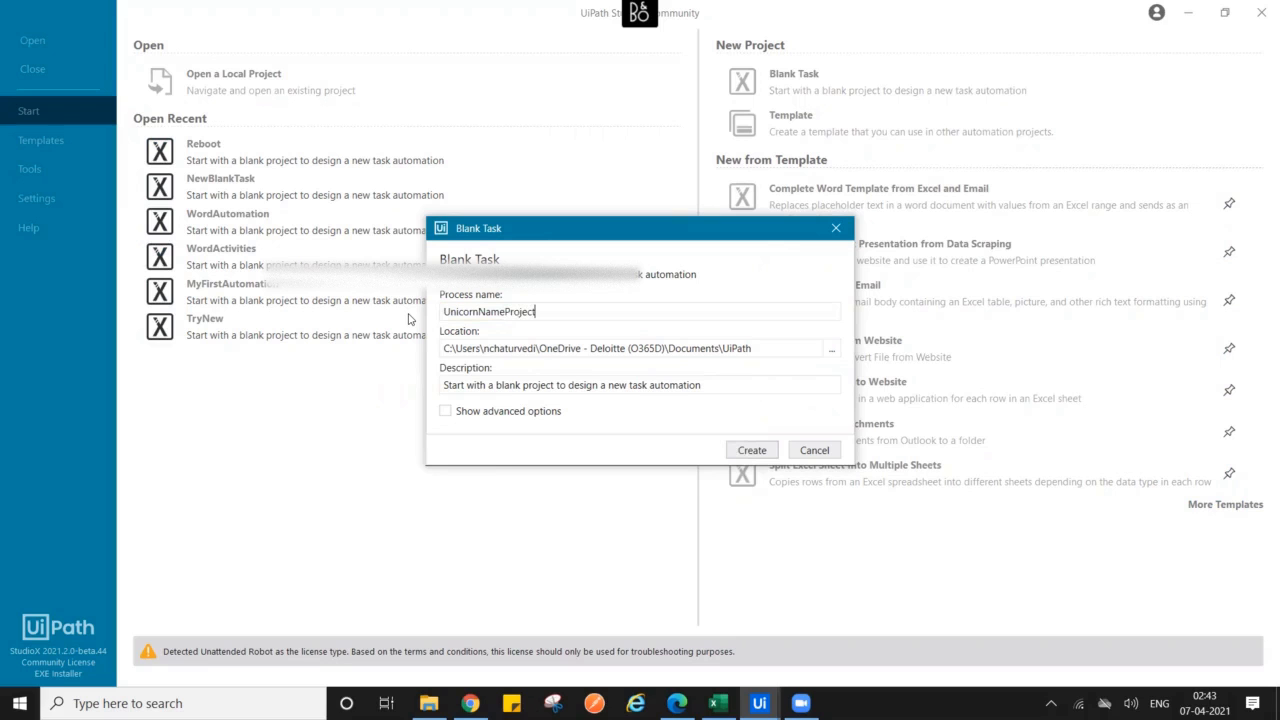
pyautogui.click(750, 451)
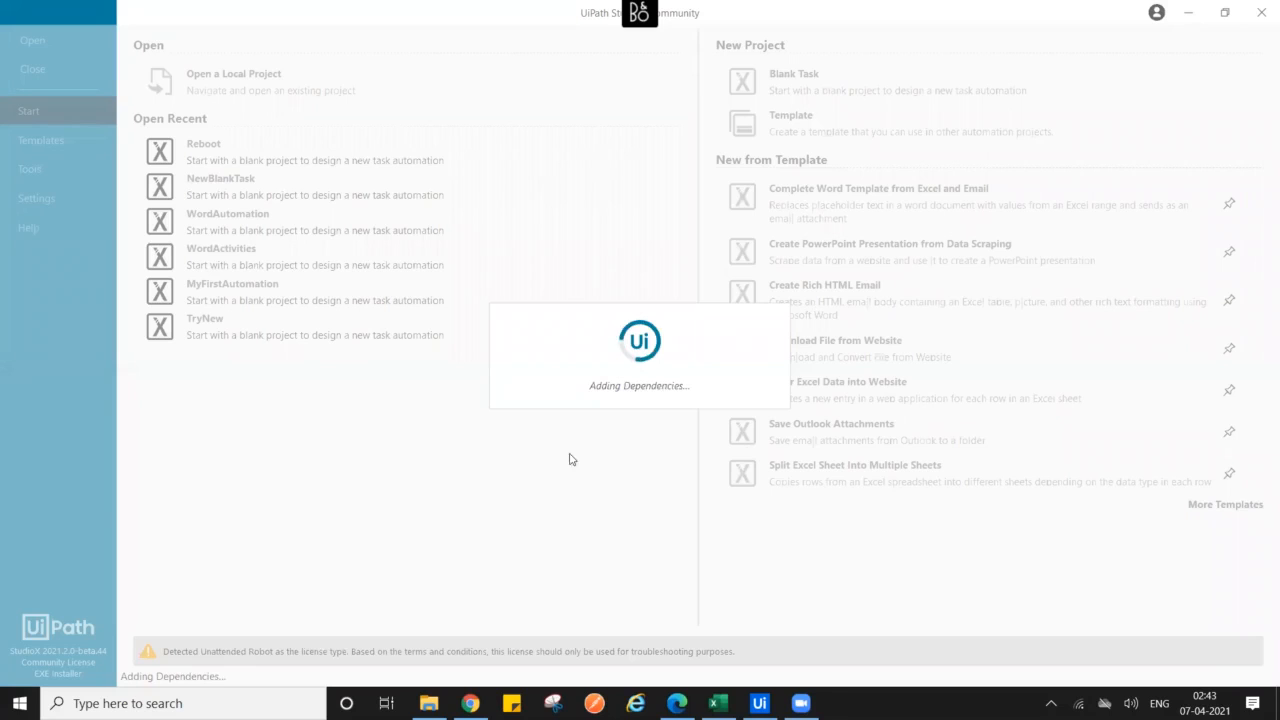
# - Open Unicorn Name.xlsx, check the name in A2 and June in B2, then focus the web form's name field
pyautogui.click(429, 703)
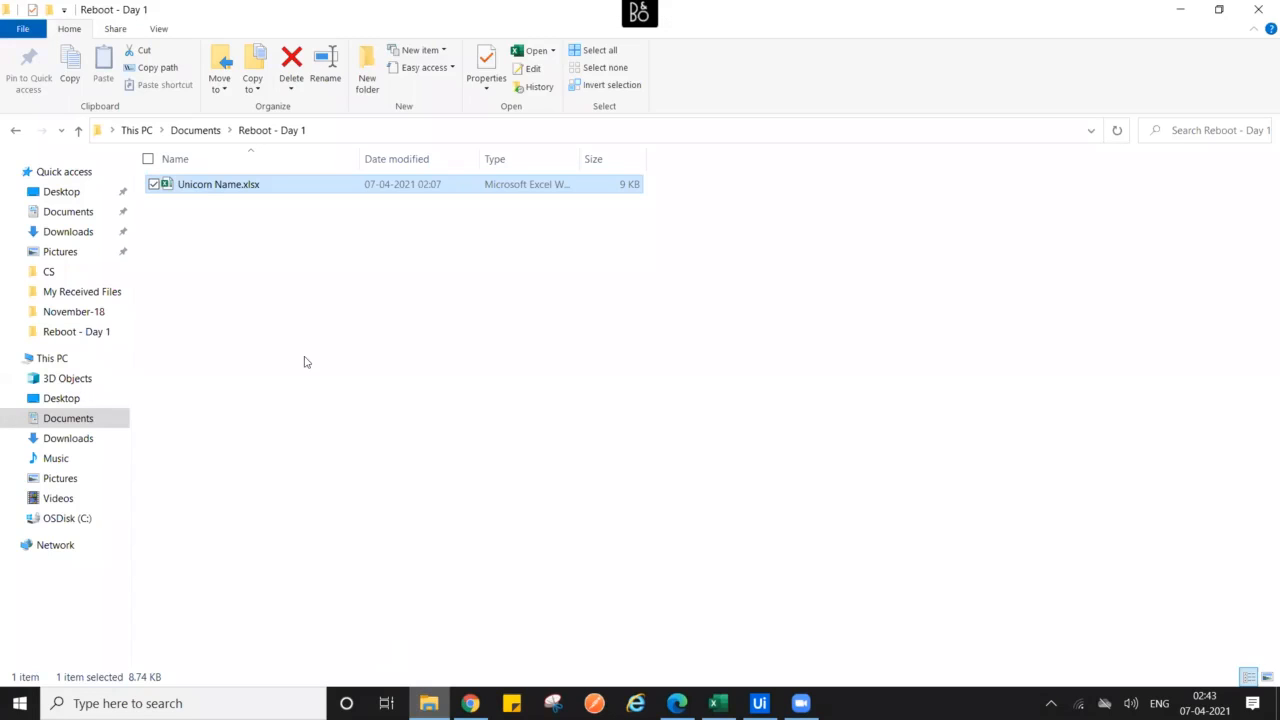
pyautogui.doubleClick(210, 190)
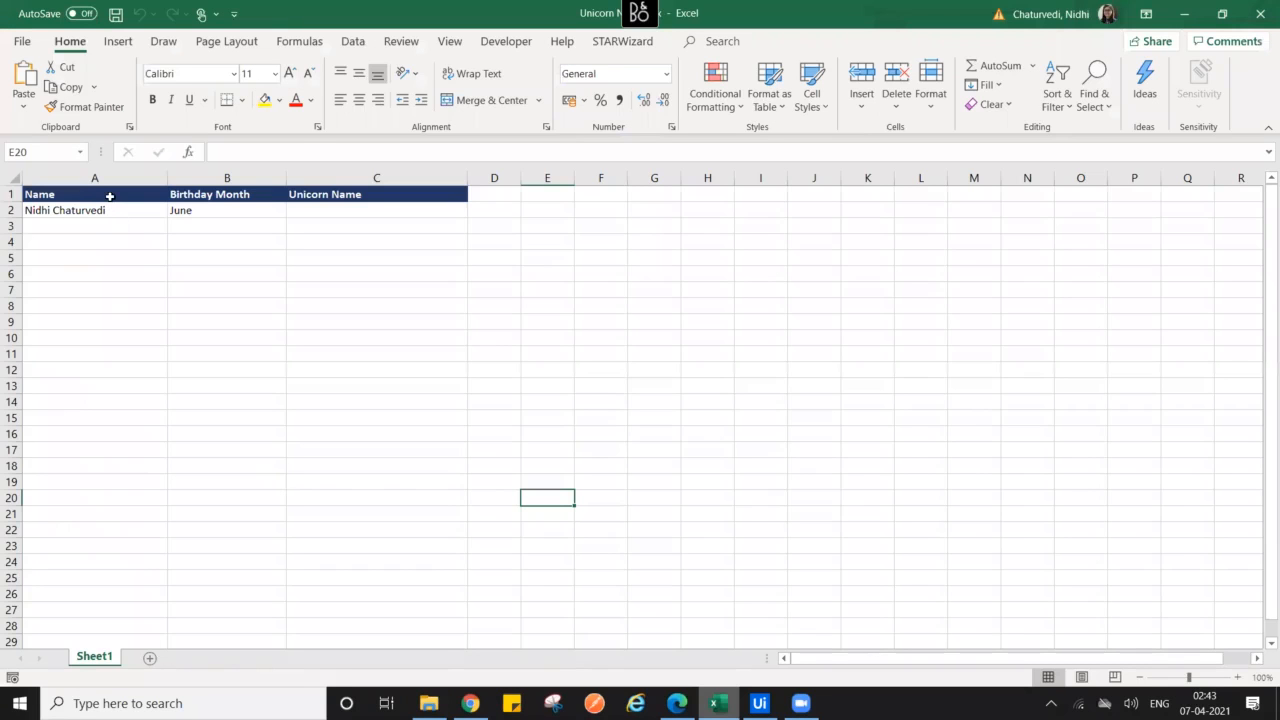
pyautogui.click(104, 209)
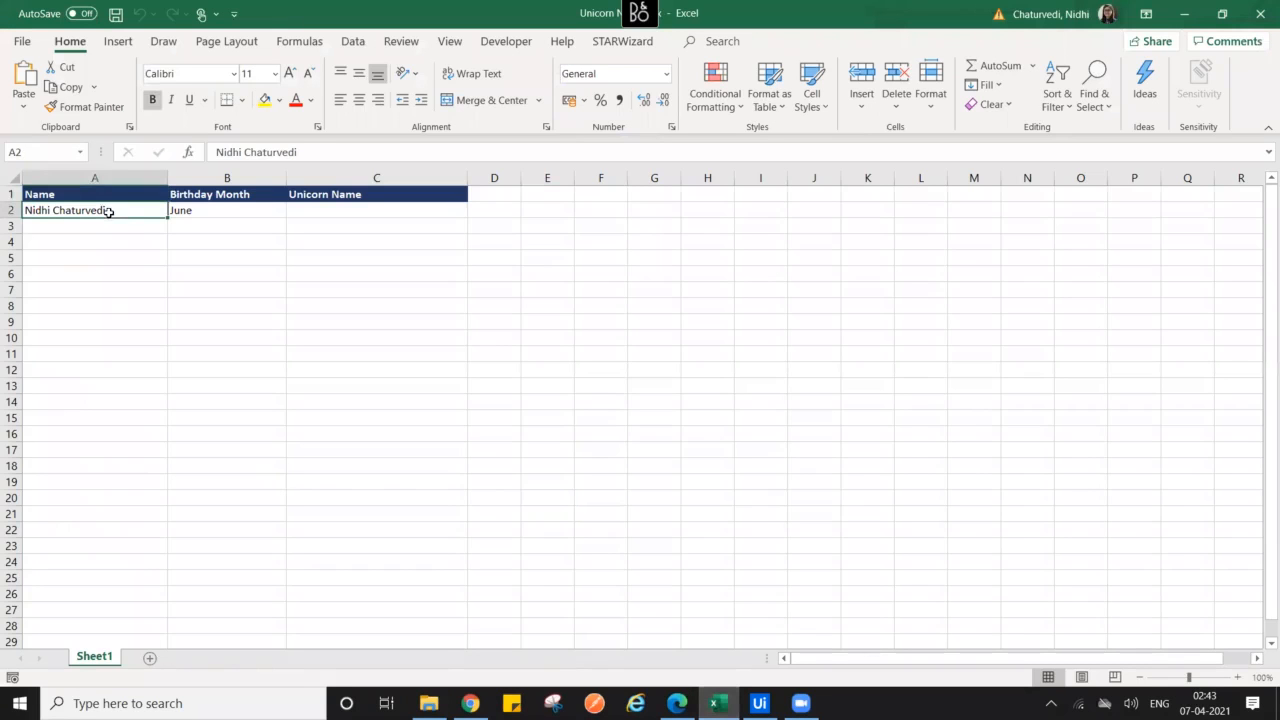
pyautogui.click(240, 199)
pyautogui.click(240, 209)
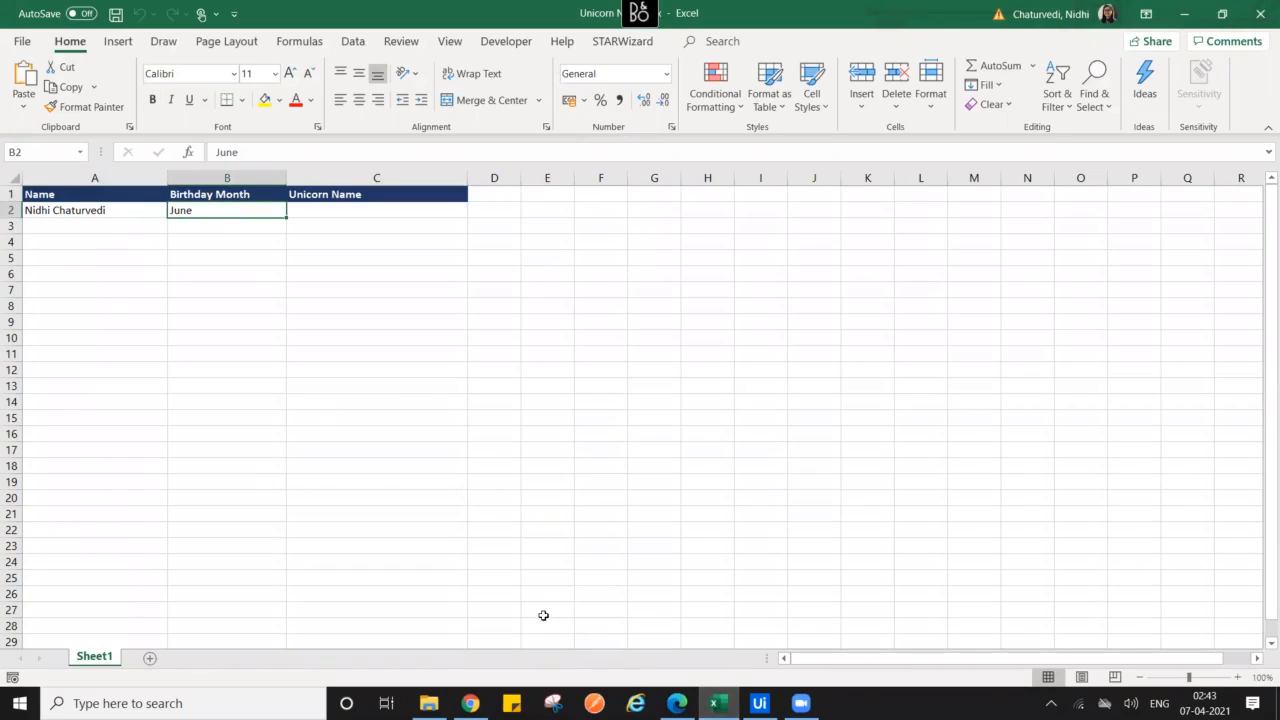
pyautogui.click(677, 703)
pyautogui.click(511, 210)
# - Fill the web form with the saved name and June, and get the unicorn name Confetti Cloud-Jumper
pyautogui.click(532, 242)
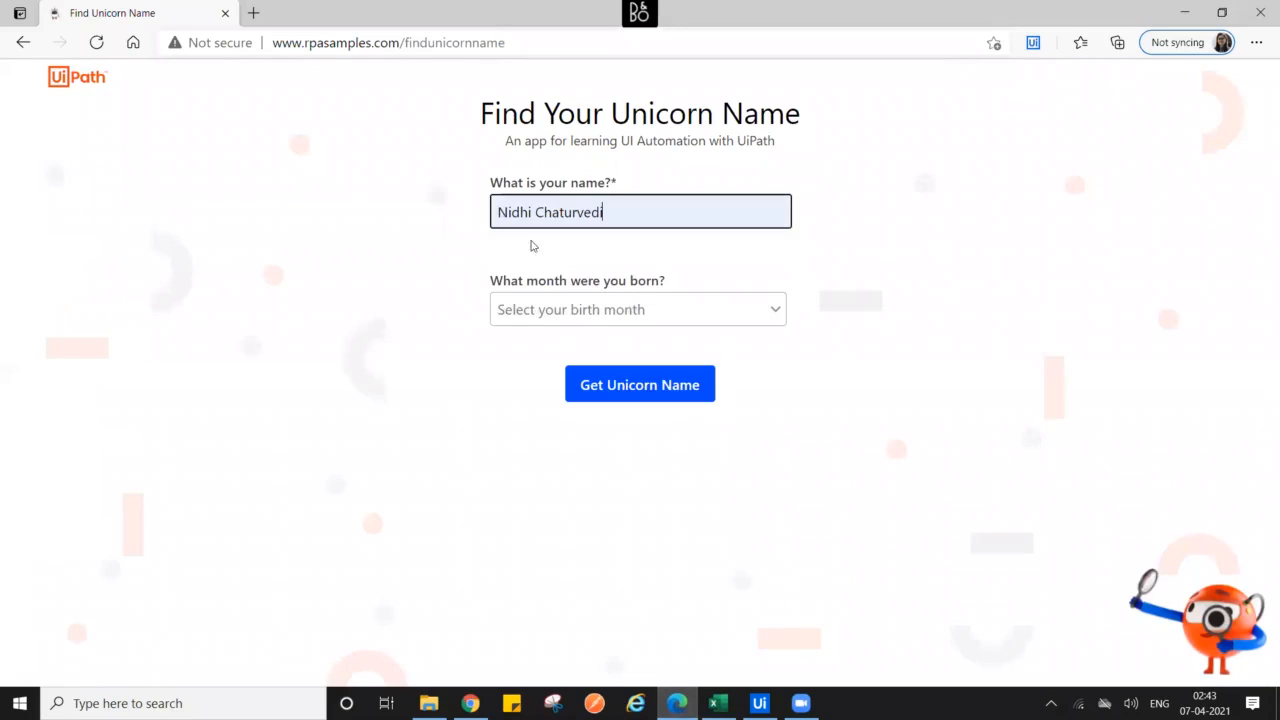
pyautogui.click(585, 321)
pyautogui.click(557, 502)
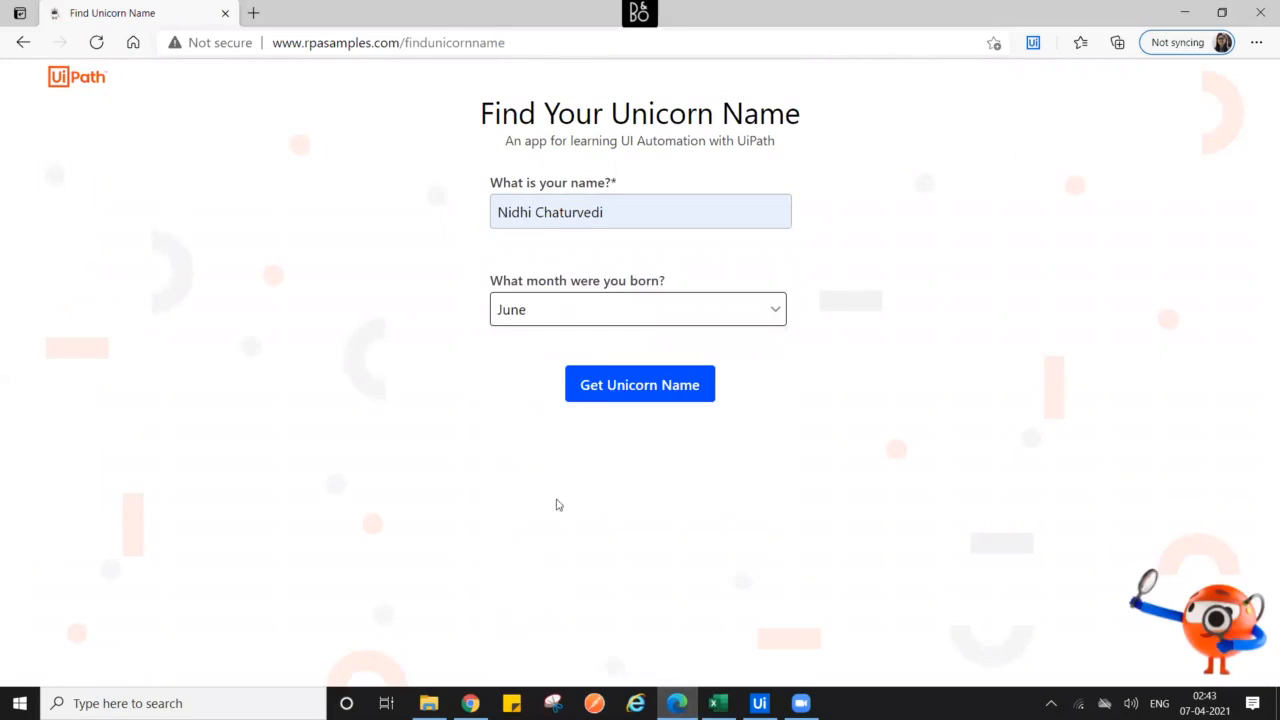
pyautogui.click(615, 395)
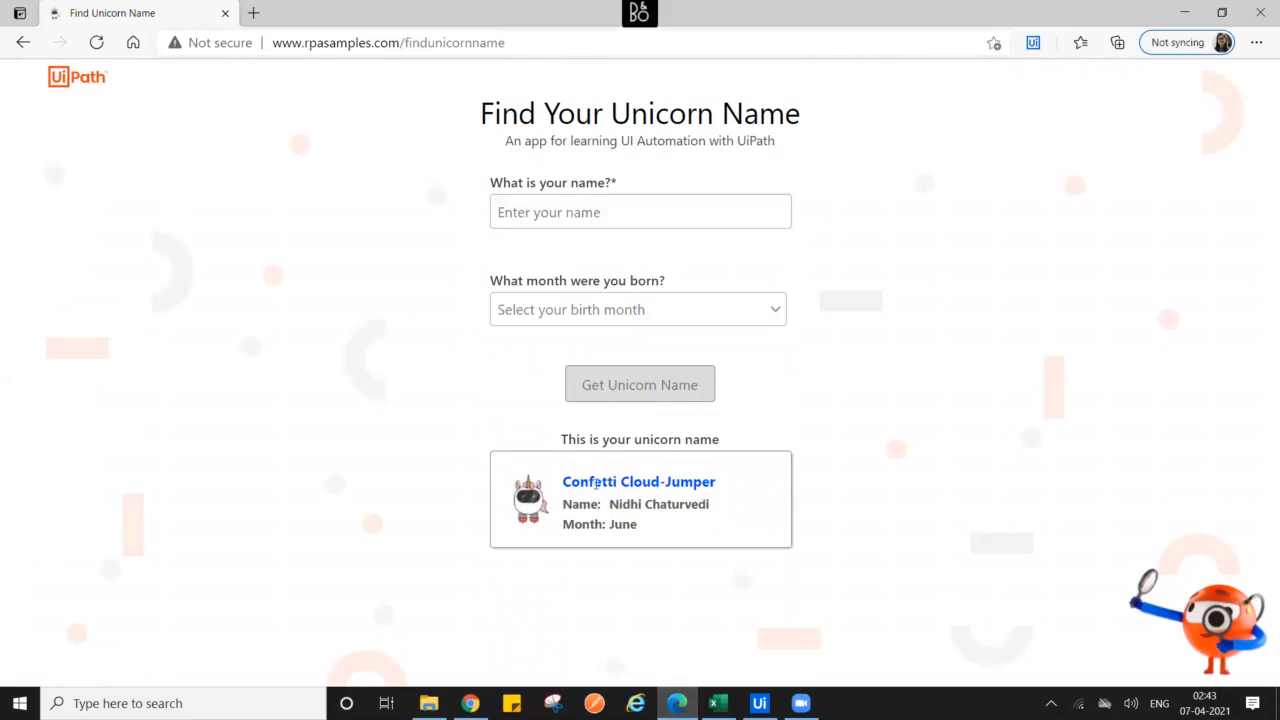
pyautogui.moveTo(567, 481); pyautogui.dragTo(726, 485)
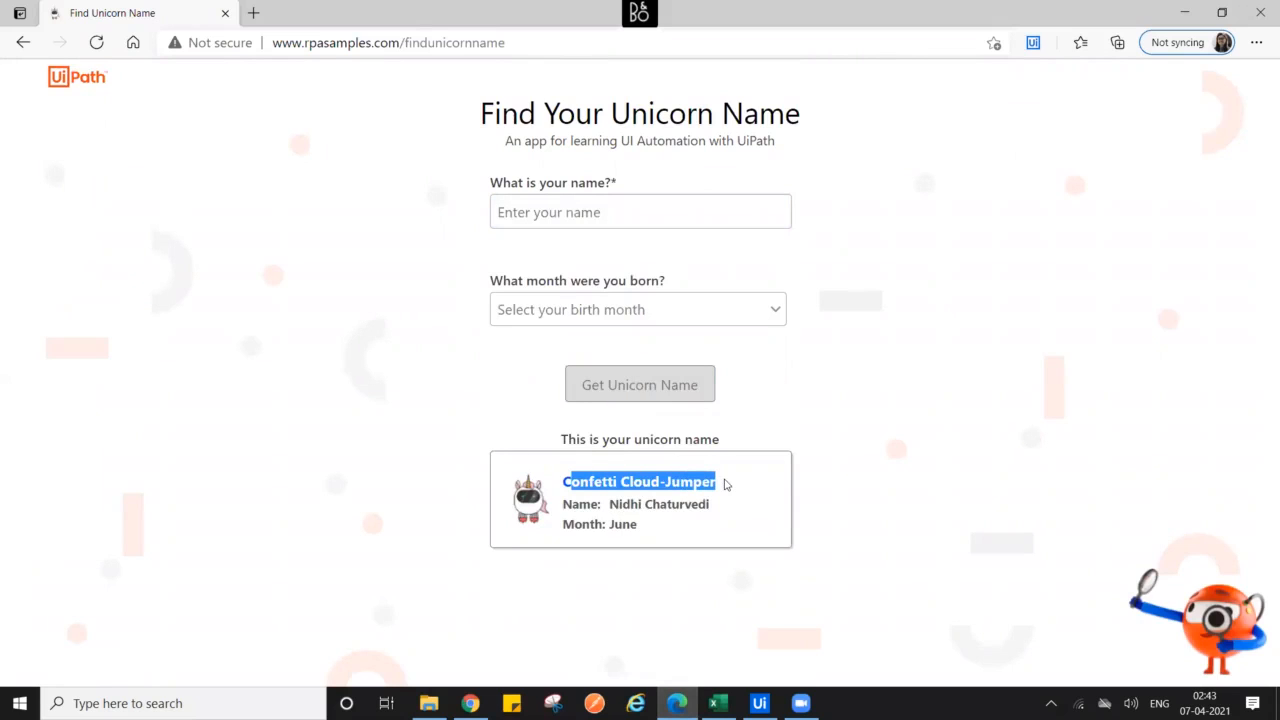
# - Check the empty result cell C2 in Excel, then add a Use Excel File activity in StudioX
pyautogui.click(718, 703)
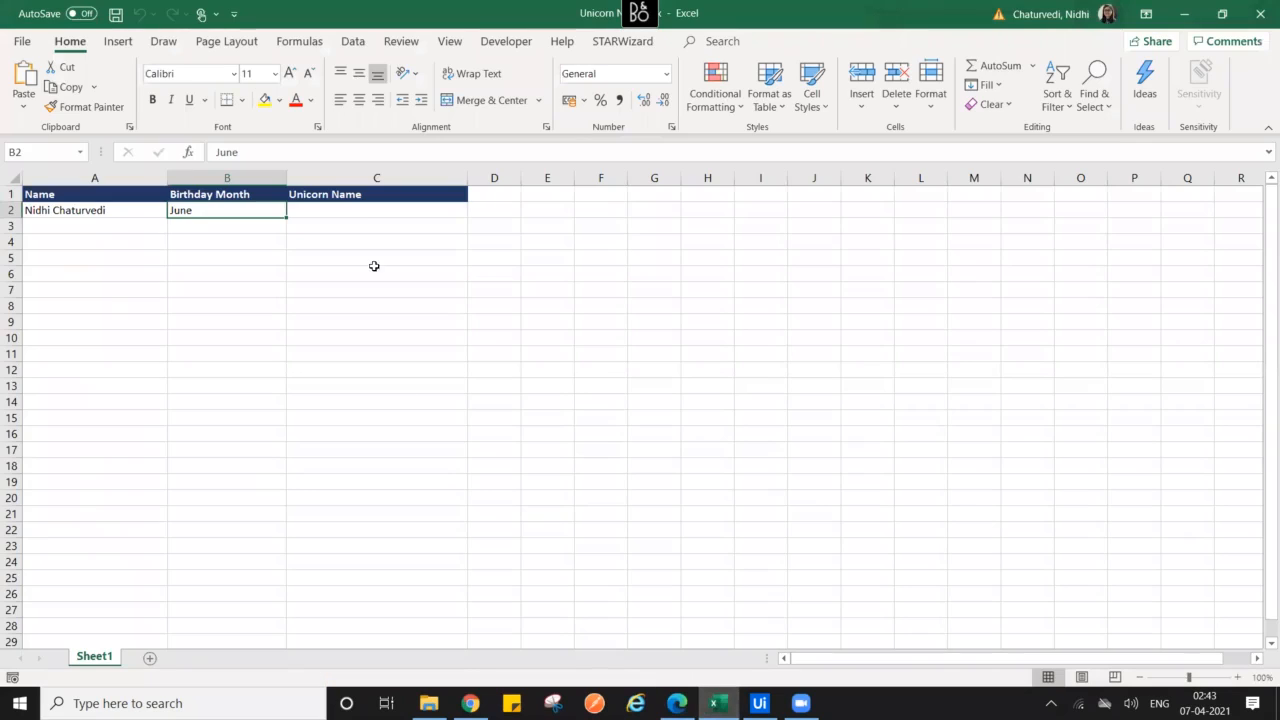
pyautogui.click(344, 214)
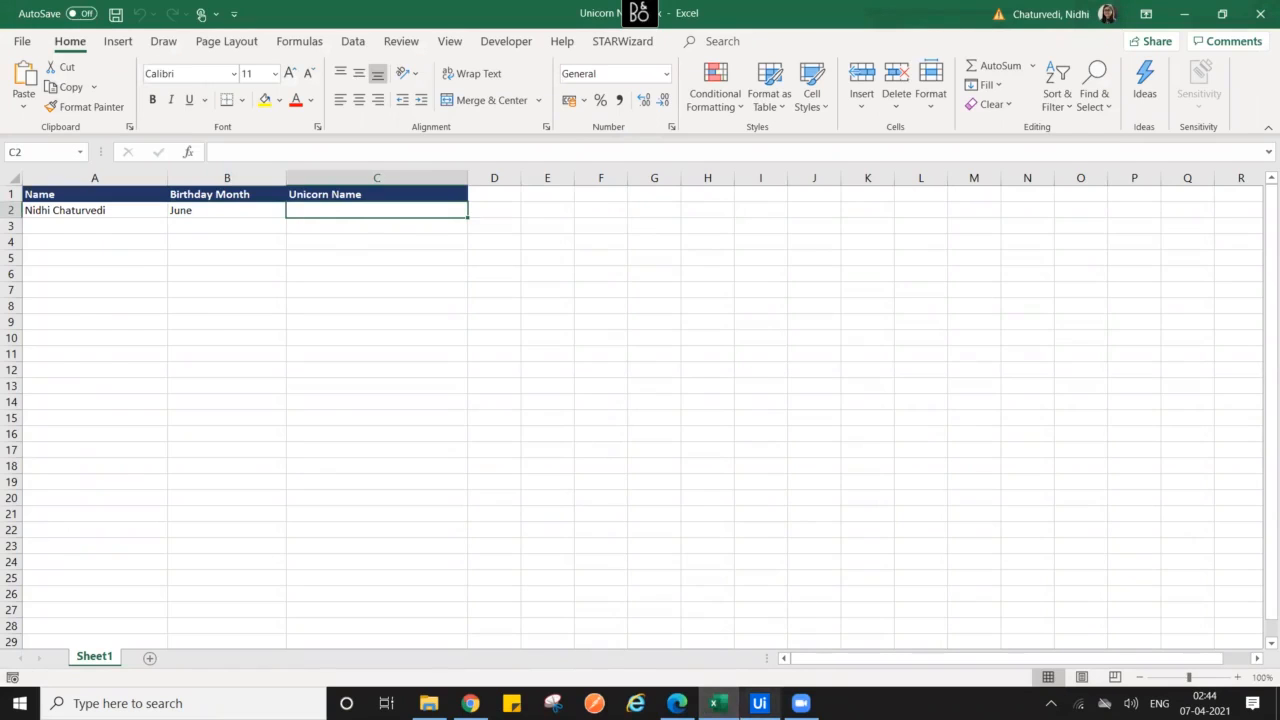
pyautogui.click(759, 703)
pyautogui.moveTo(152, 236); pyautogui.dragTo(755, 390)
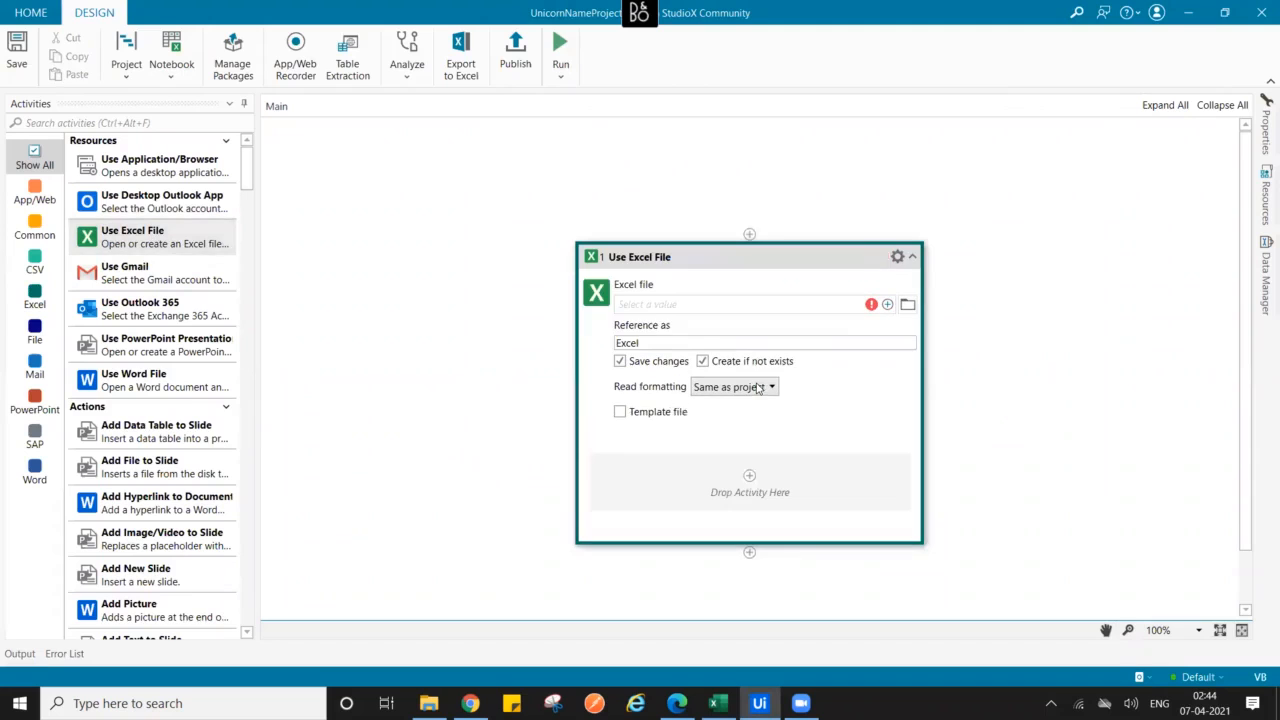
# - Point the Use Excel File activity at Documents\Reboot - Day 1\Unicorn Name.xlsx
pyautogui.click(907, 304)
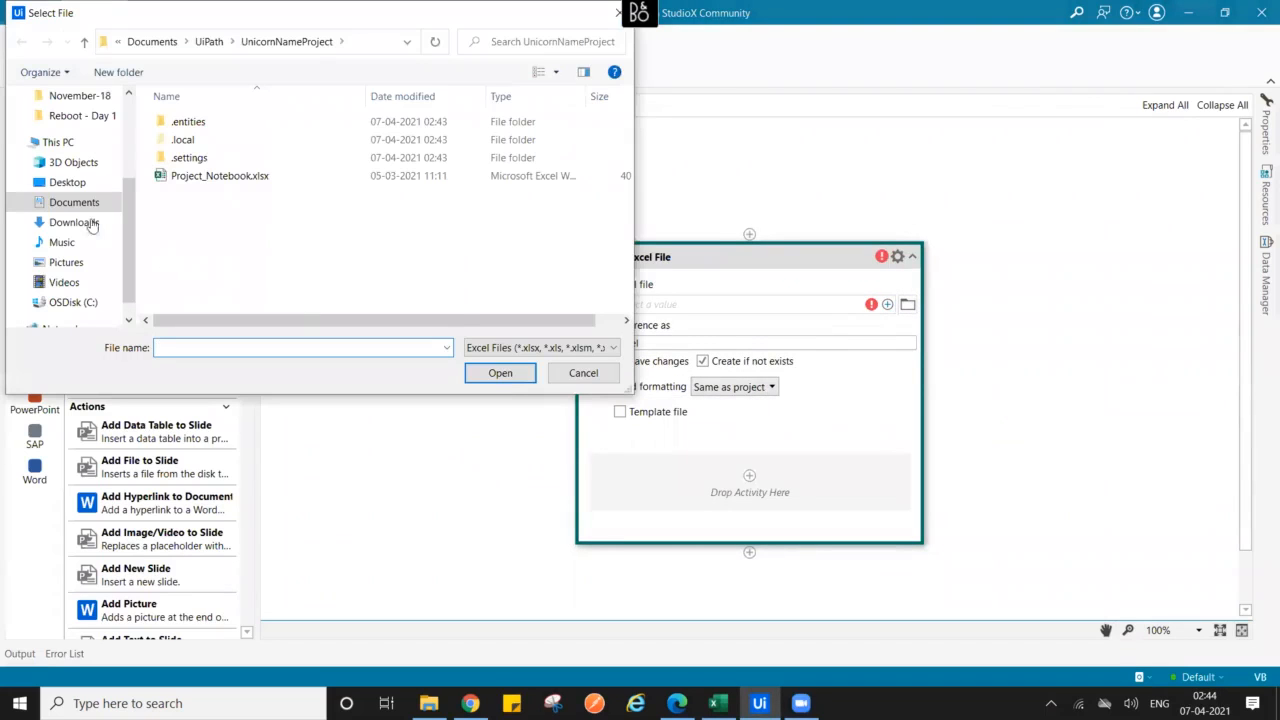
pyautogui.click(75, 203)
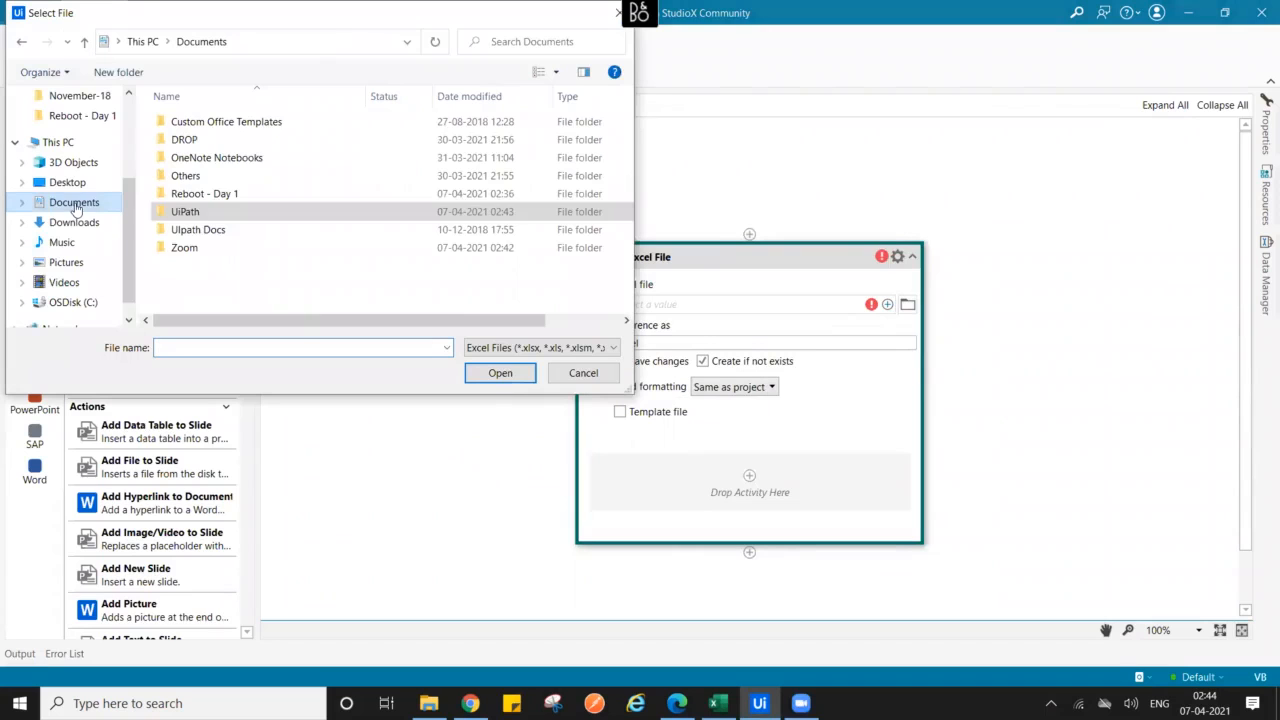
pyautogui.doubleClick(197, 193)
pyautogui.click(193, 121)
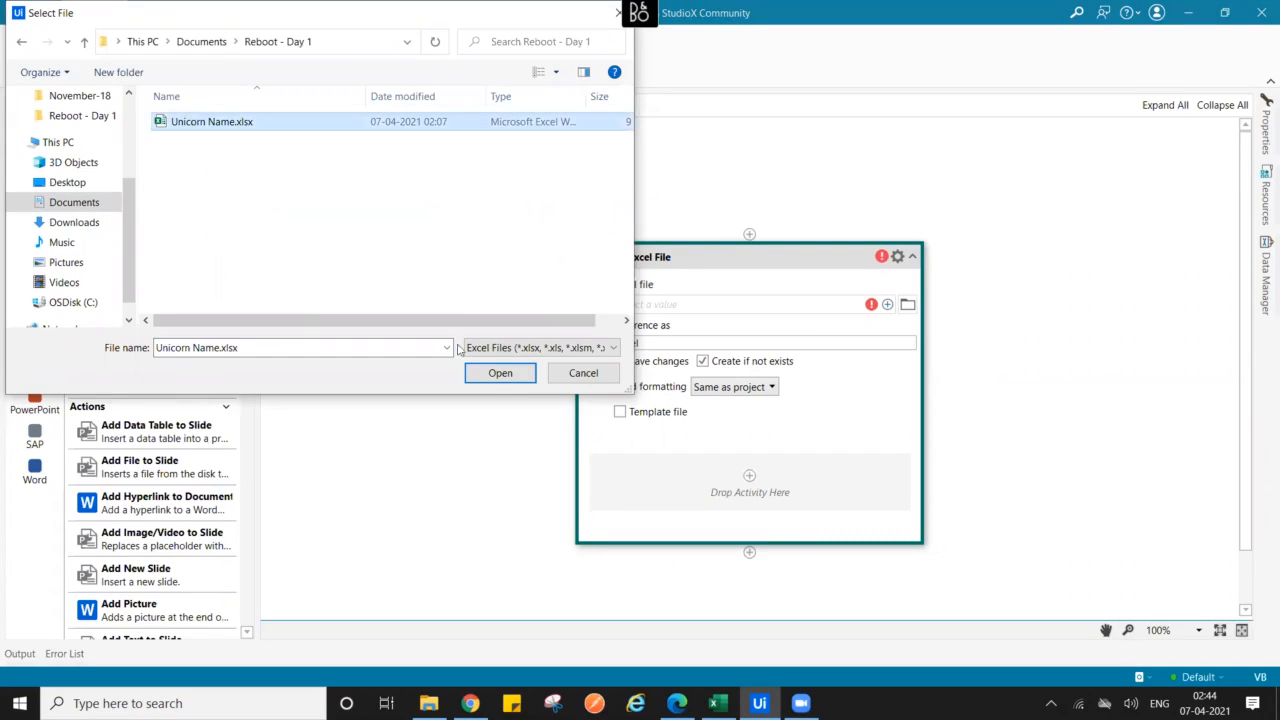
pyautogui.click(489, 375)
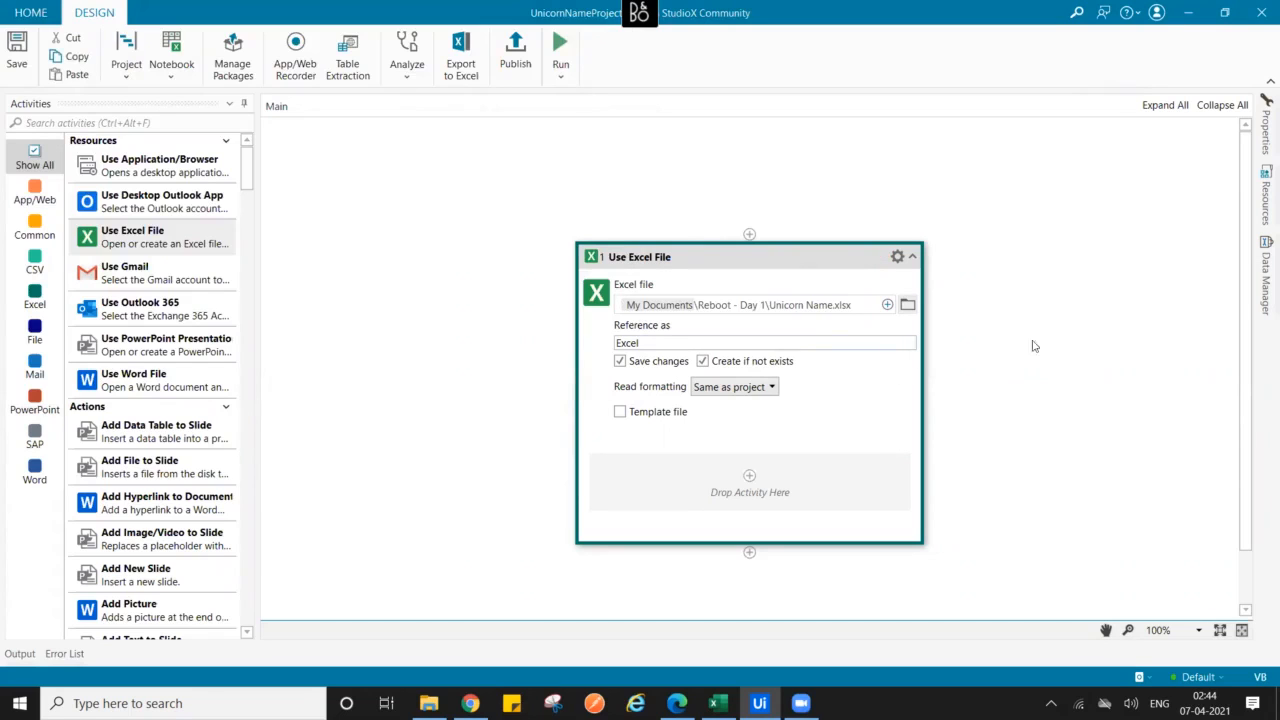
pyautogui.scroll(-1, 476, 302)
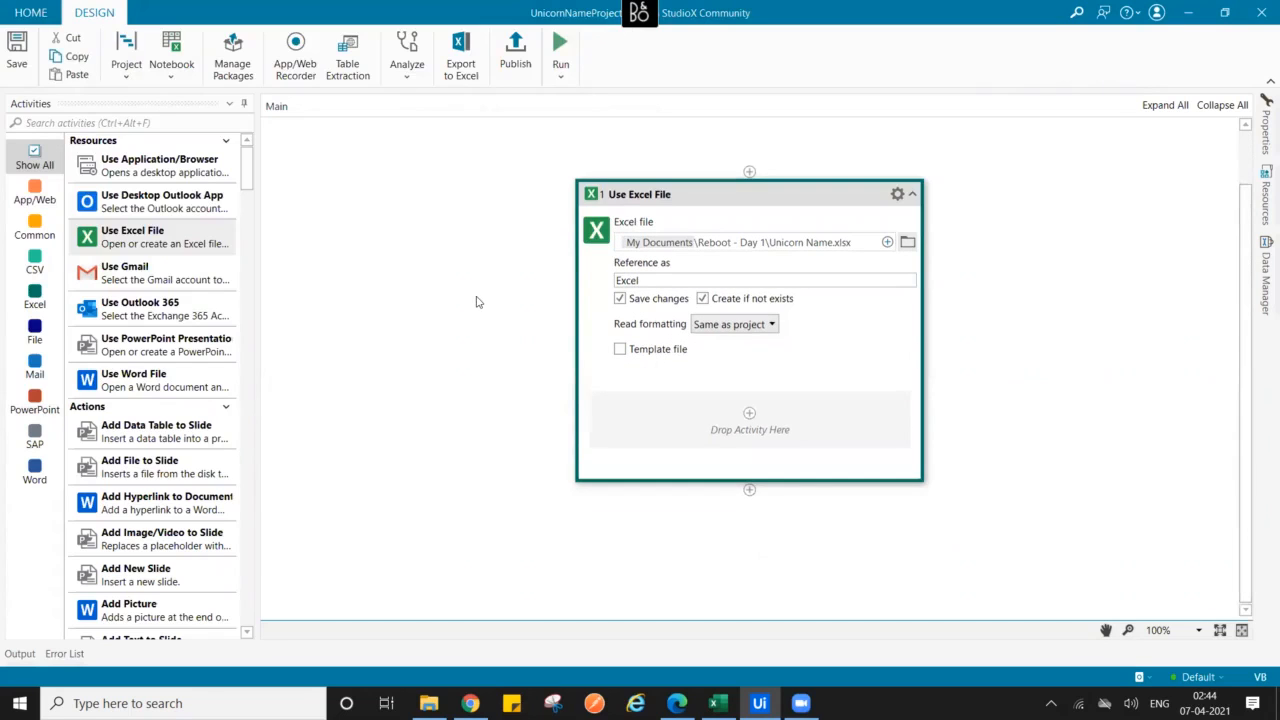
# - Add a Use Browser activity inside it targeting the Edge page rpasamples.com/findunicornname
pyautogui.moveTo(159, 163); pyautogui.dragTo(752, 430)
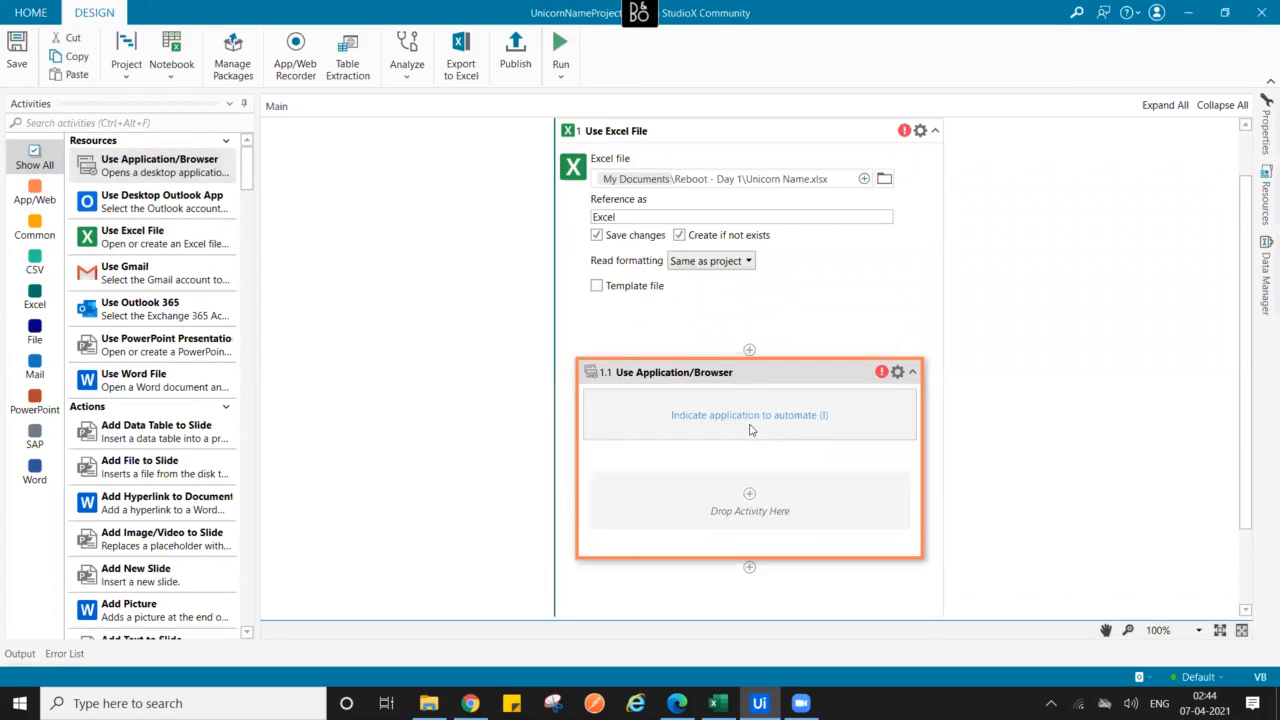
pyautogui.click(731, 421)
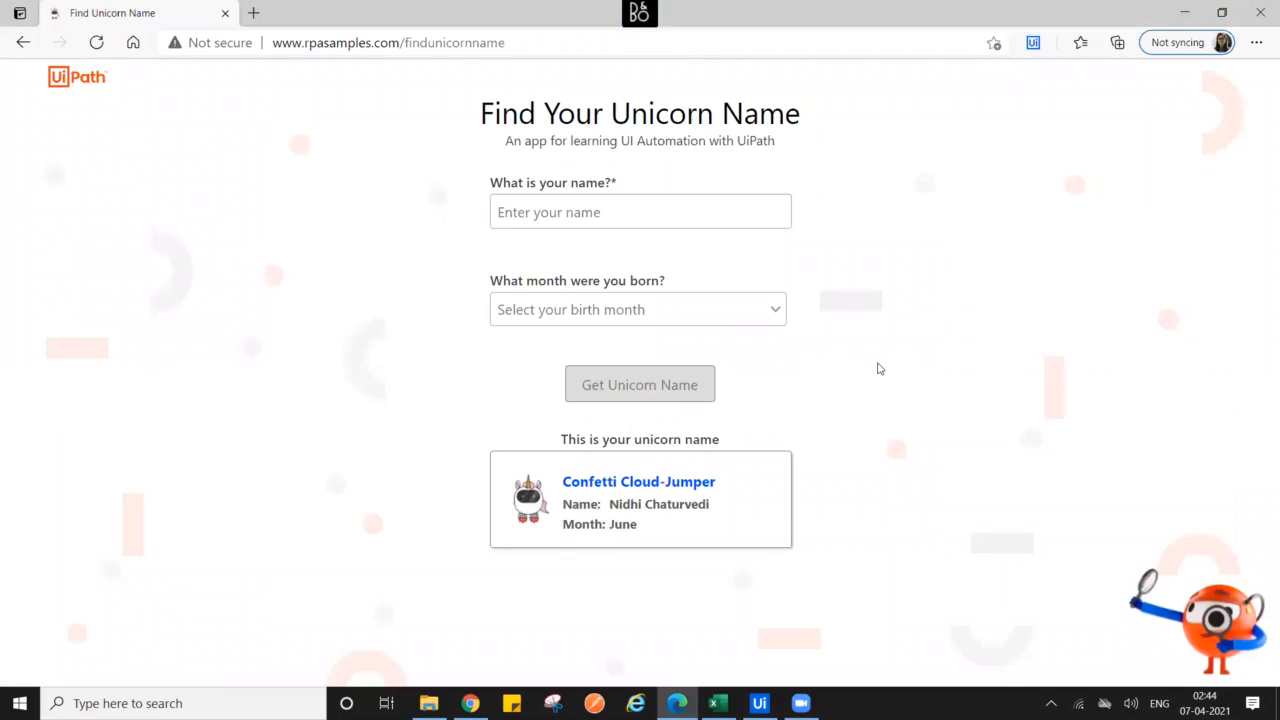
pyautogui.click(927, 236)
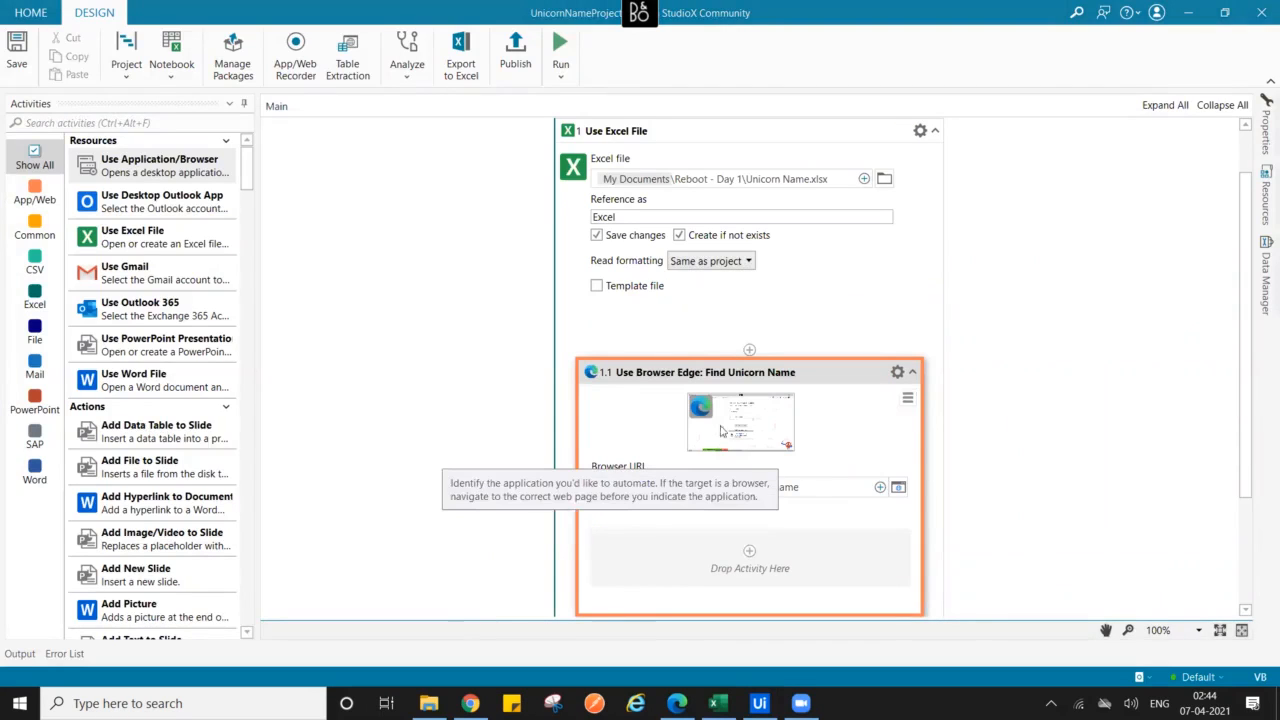
pyautogui.scroll(-3, 1255, 467)
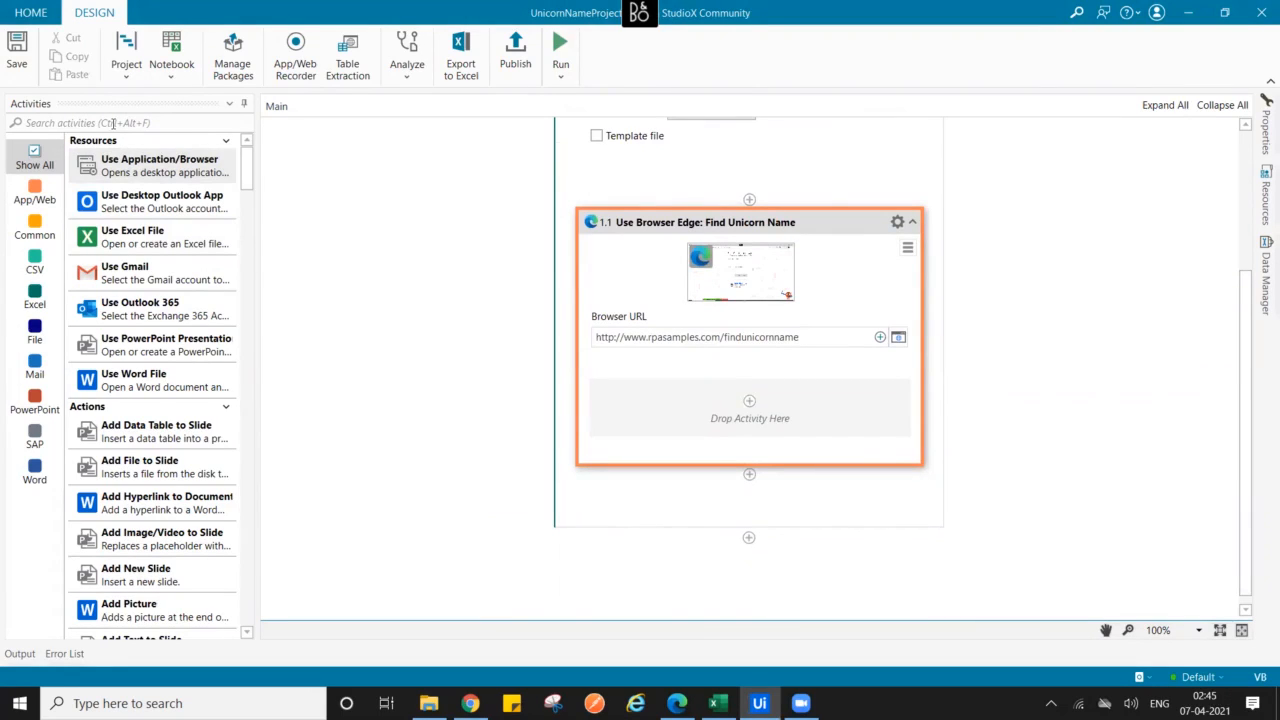
# - Search 'type in' and add a Type Into activity targeting the form's 'What is your name?' field
pyautogui.click(113, 123)
pyautogui.write('tp')
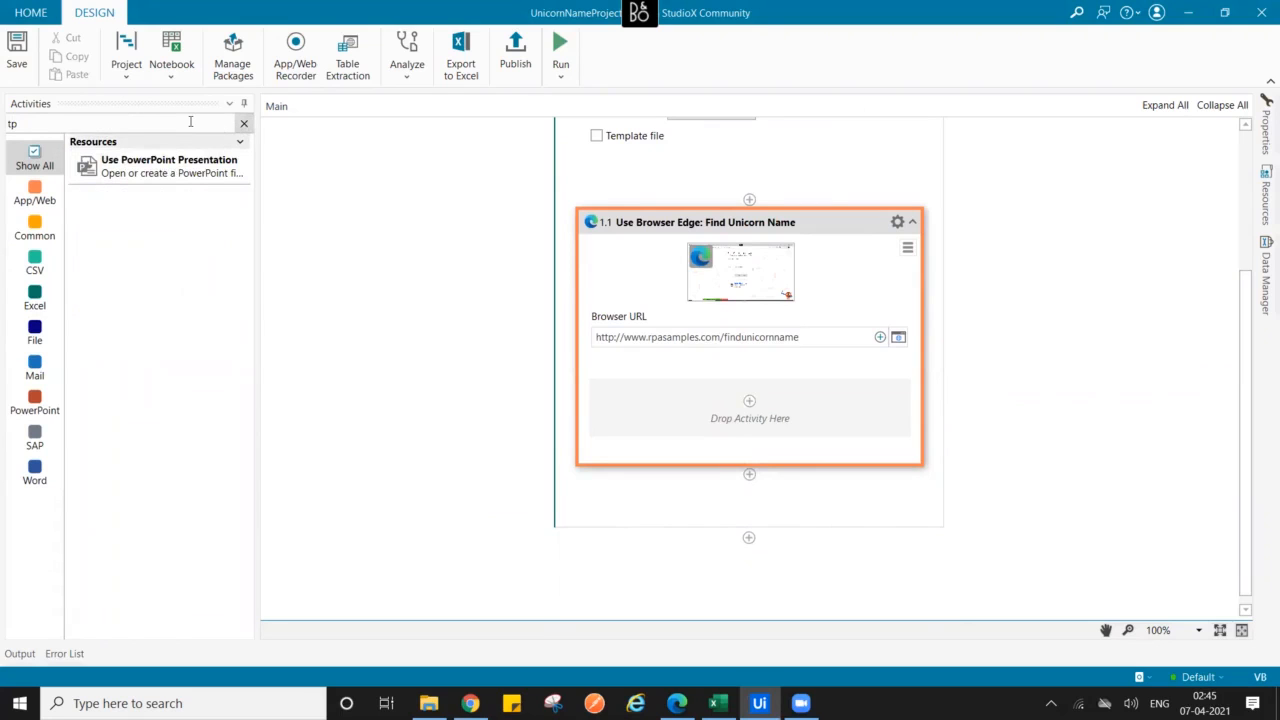
pyautogui.press('BackSpace')
pyautogui.press('BackSpace')
pyautogui.write('type in')
pyautogui.moveTo(145, 172); pyautogui.dragTo(751, 411)
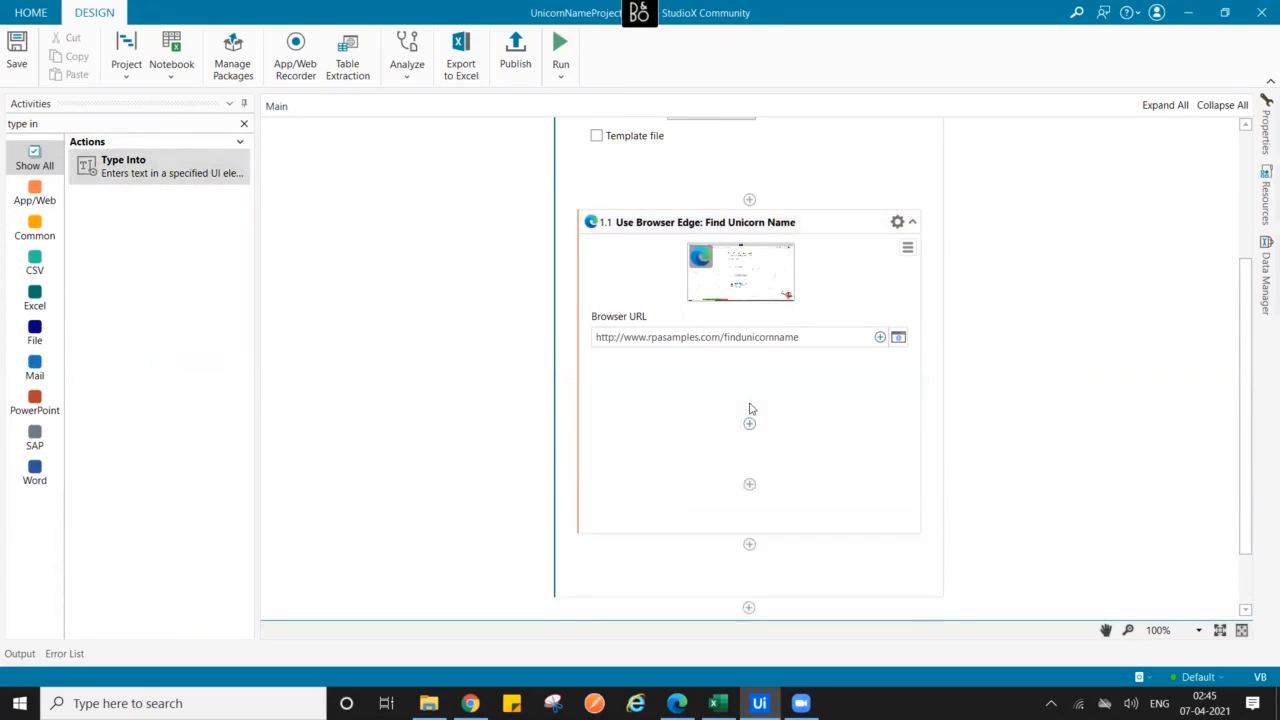
pyautogui.click(738, 454)
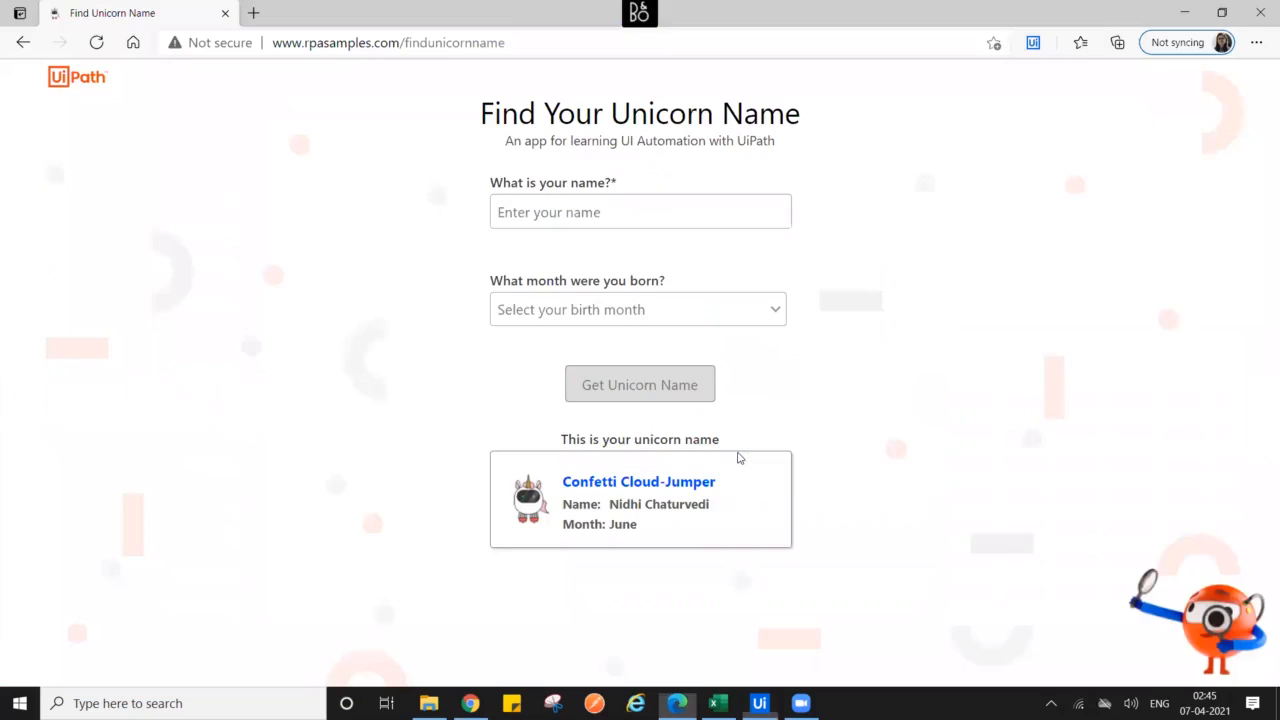
pyautogui.click(586, 212)
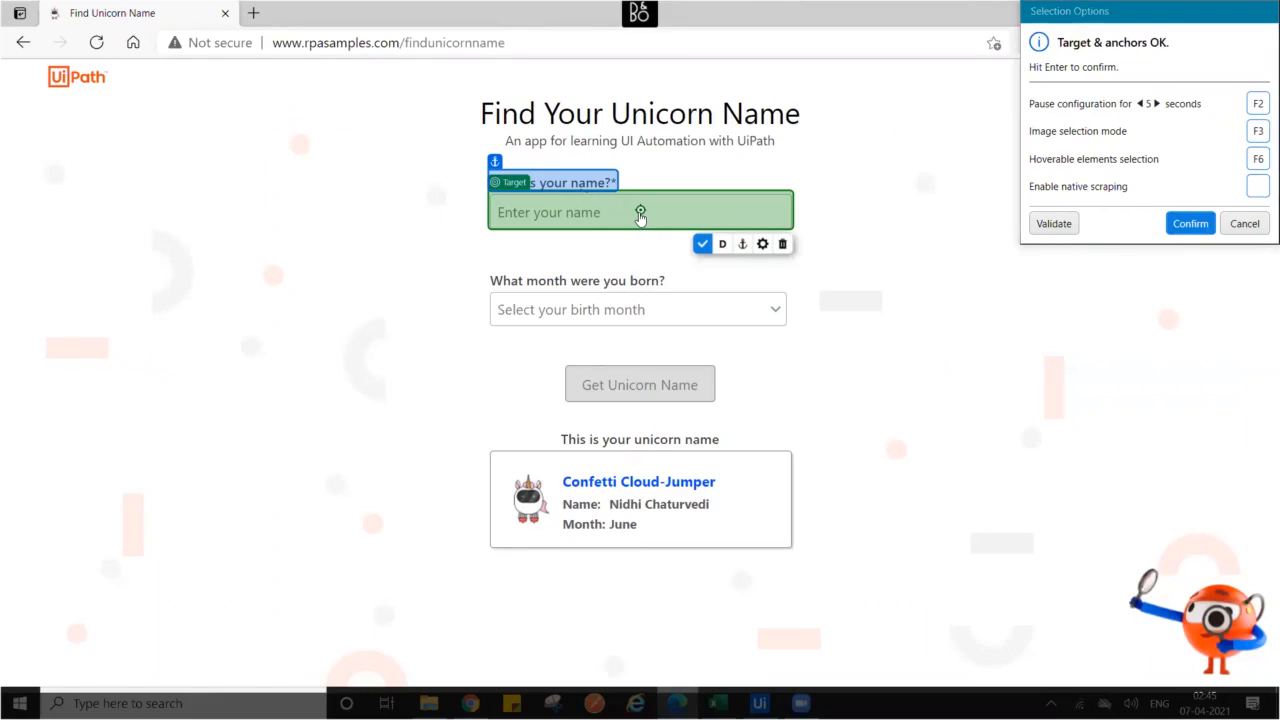
pyautogui.click(703, 245)
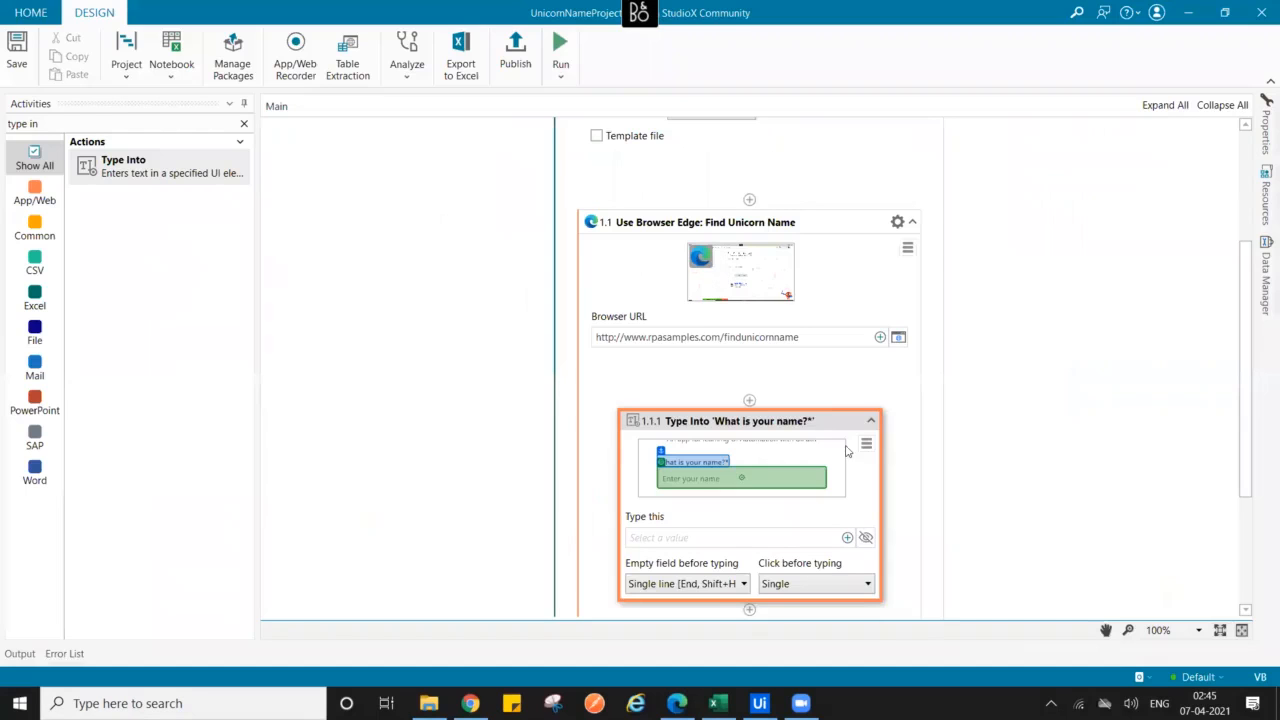
# - Make the Type Into activity type the value from Excel cell Sheet1!A2
pyautogui.moveTo(1246, 413); pyautogui.dragTo(1256, 504)
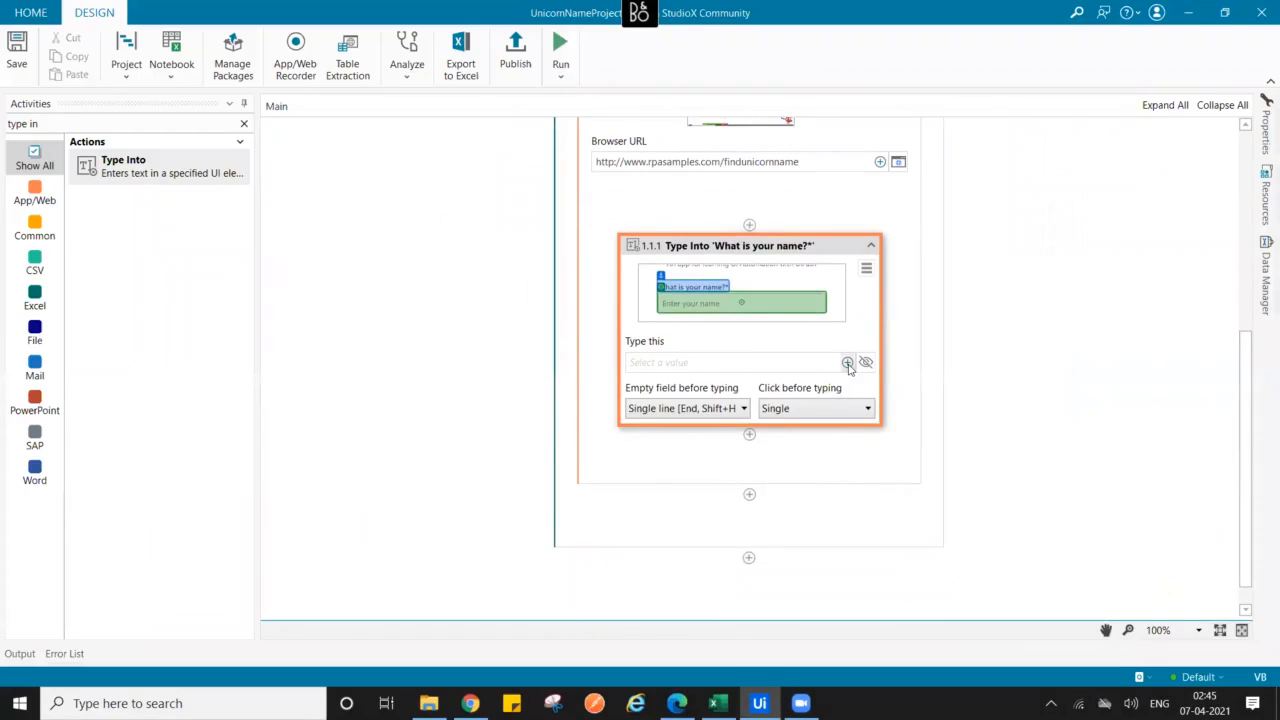
pyautogui.click(848, 364)
pyautogui.moveTo(786, 374)
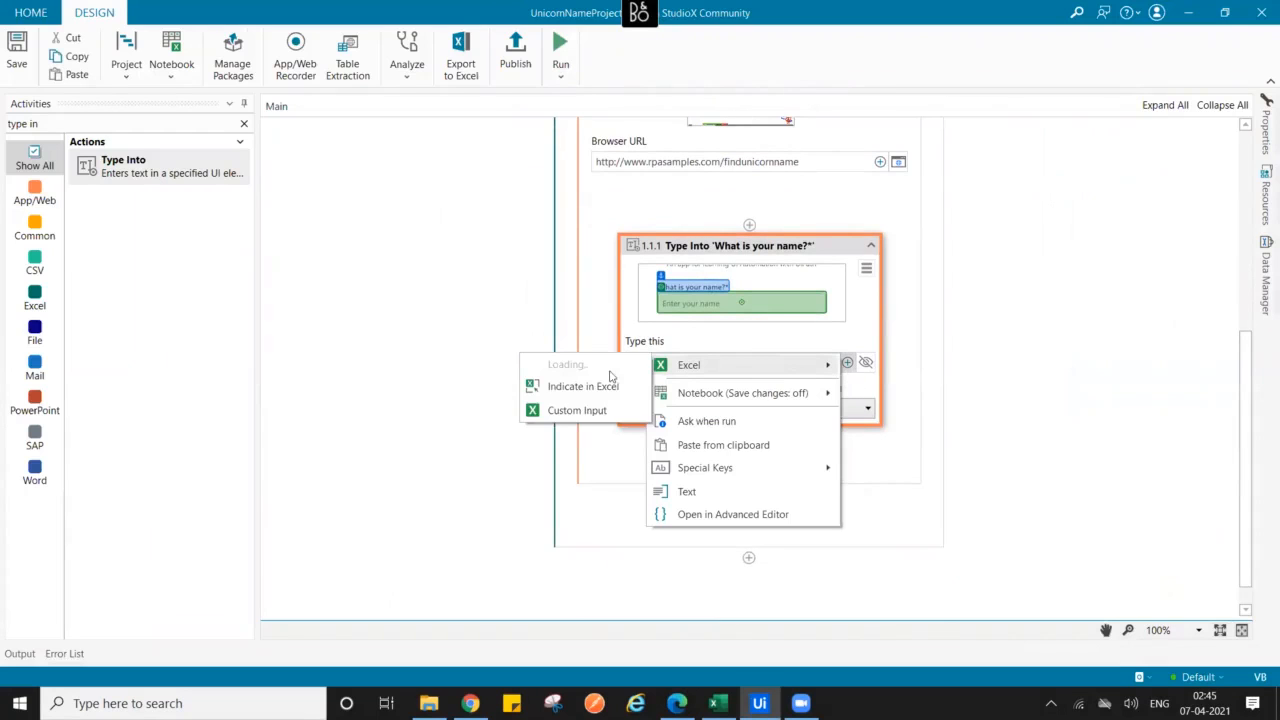
pyautogui.click(582, 369)
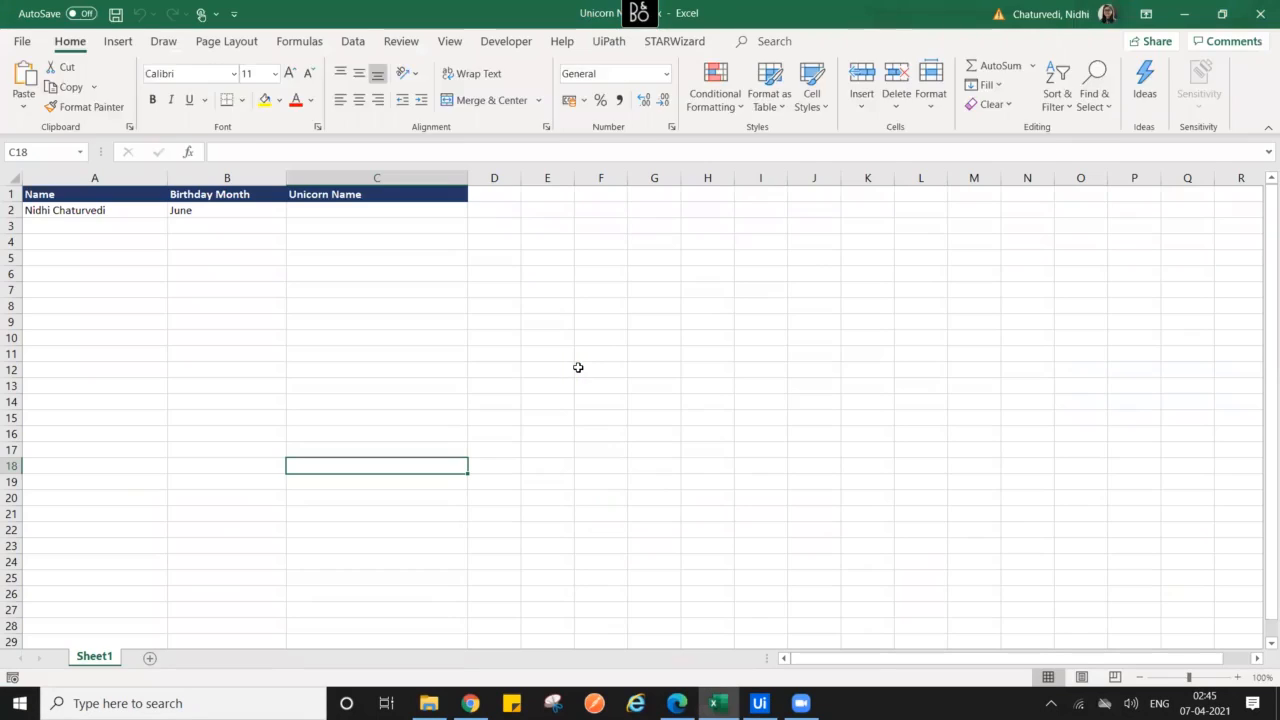
pyautogui.click(68, 210)
pyautogui.click(113, 91)
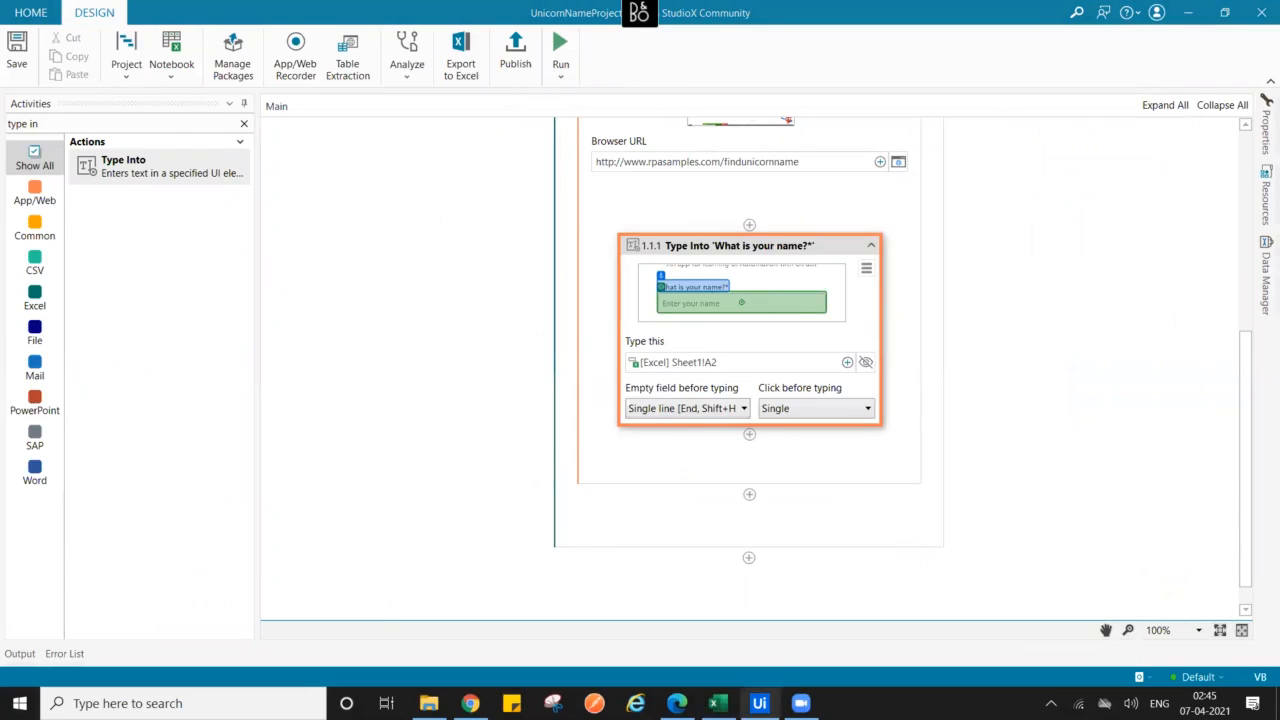
pyautogui.click(718, 703)
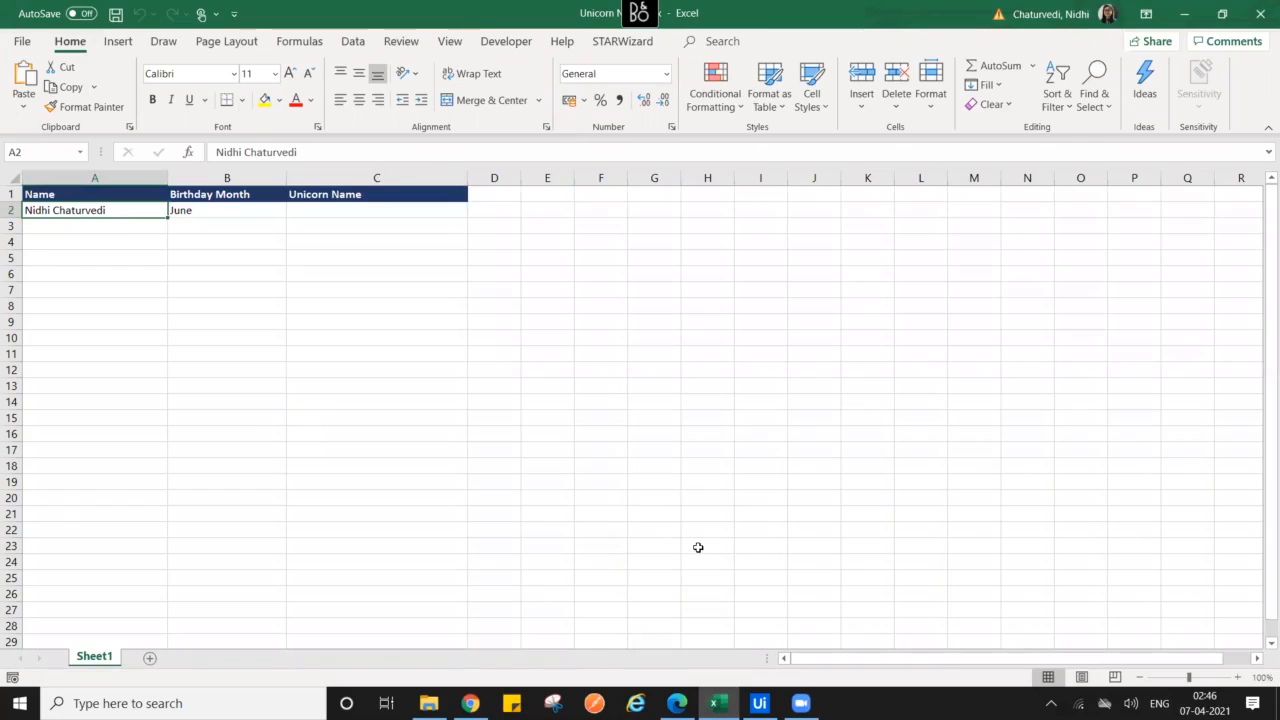
# - Search activities for 'sel' and place a Select Item activity below the Type Into step
pyautogui.moveTo(759, 703)
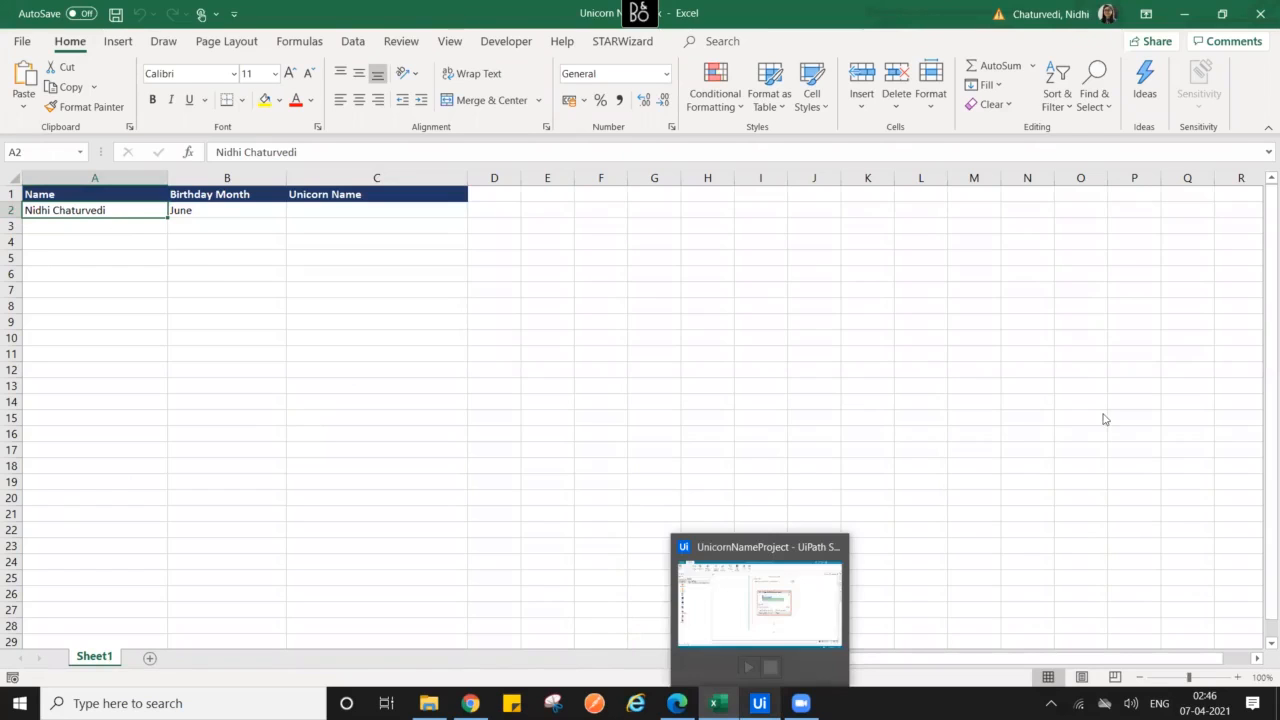
pyautogui.moveTo(1250, 434); pyautogui.dragTo(1250, 450)
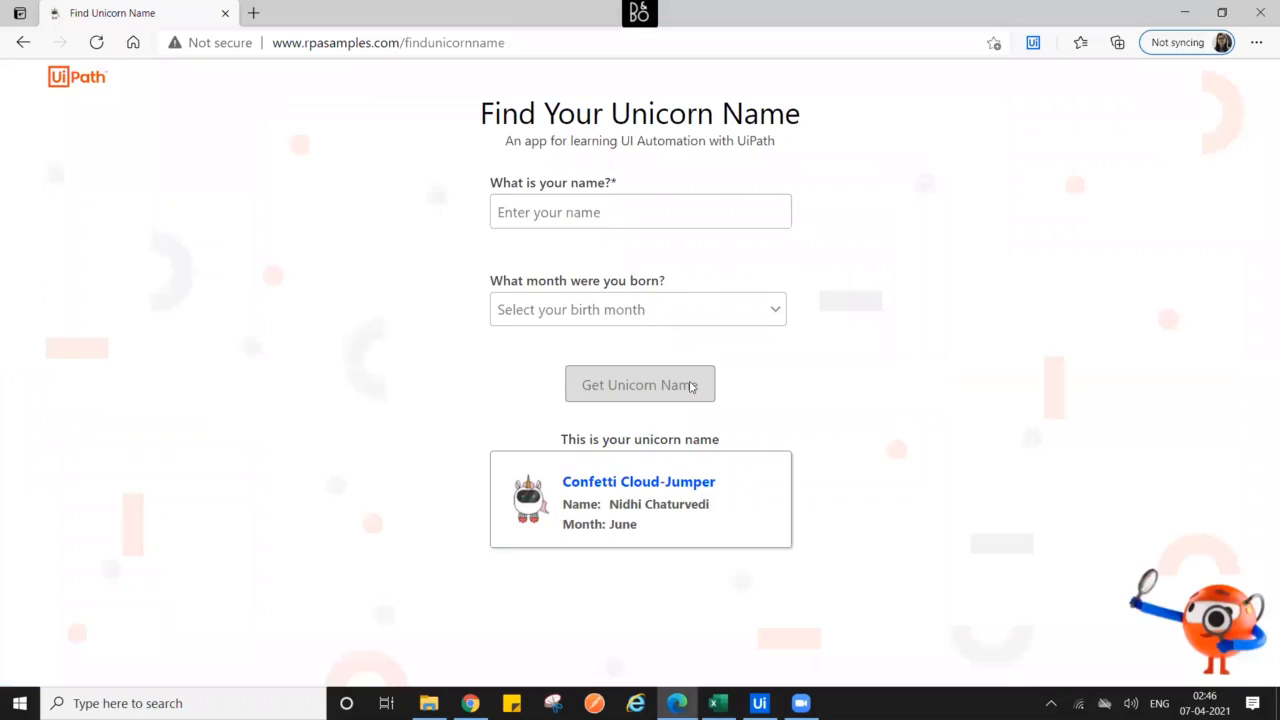
pyautogui.click(761, 699)
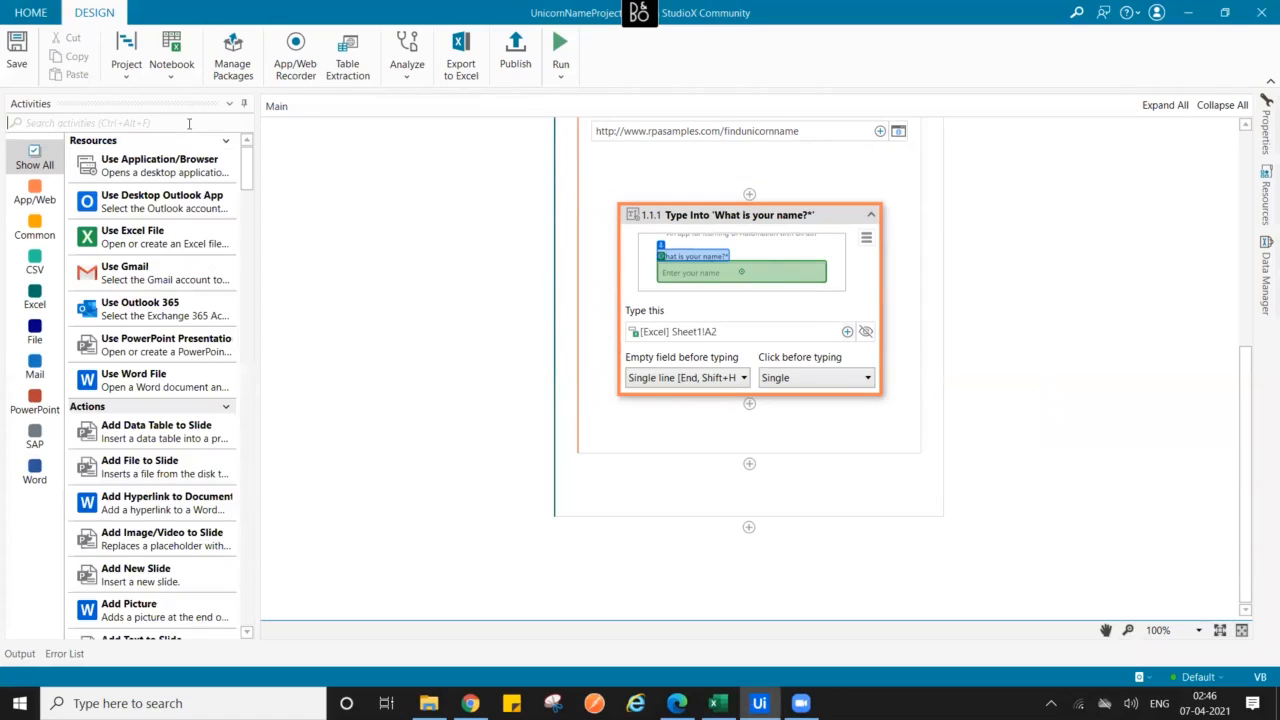
pyautogui.write('select')
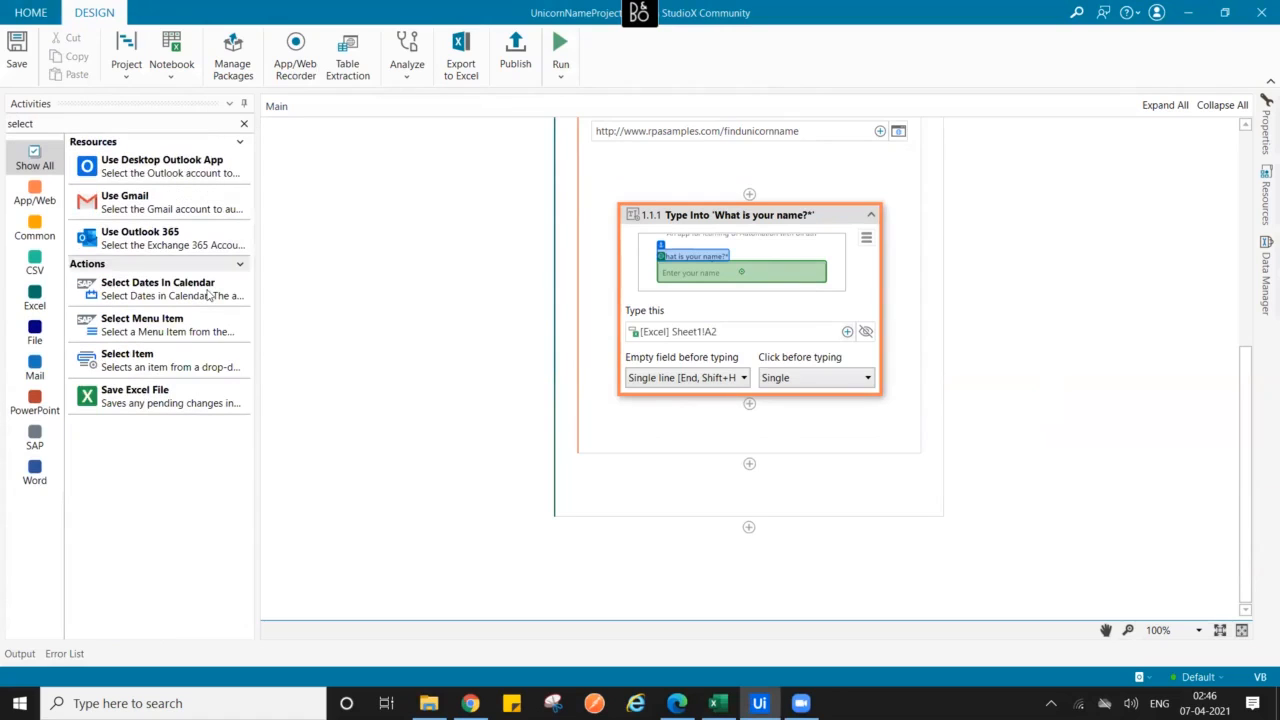
pyautogui.moveTo(150, 362); pyautogui.dragTo(743, 412)
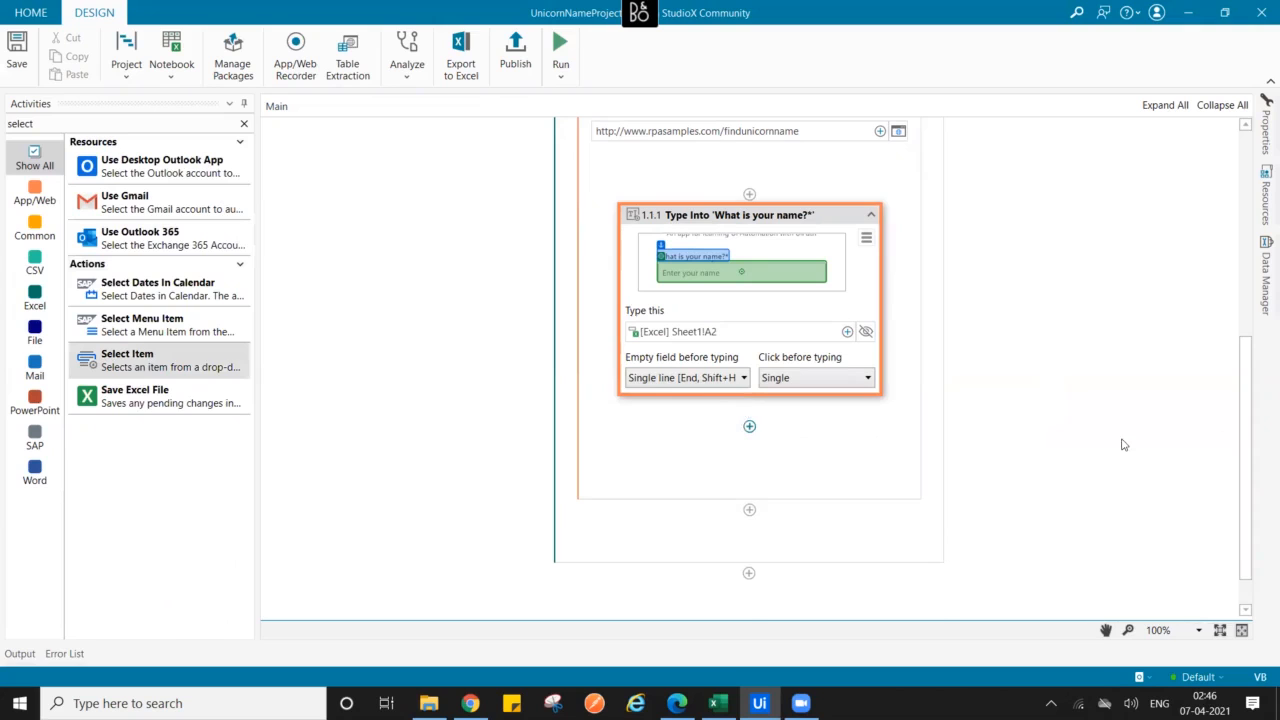
pyautogui.scroll(-2, 778, 380)
# - Target the Select Item activity at the birth-month dropdown on the Unicorn Name page
pyautogui.click(778, 341)
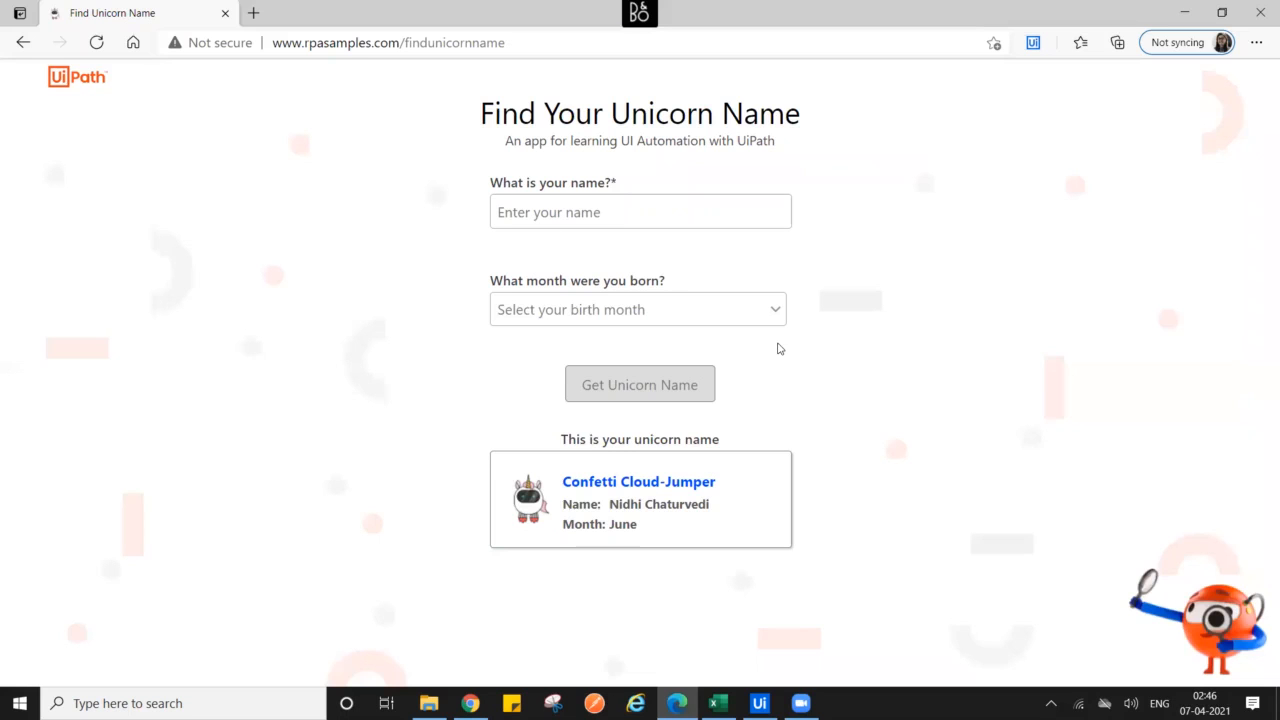
pyautogui.click(641, 312)
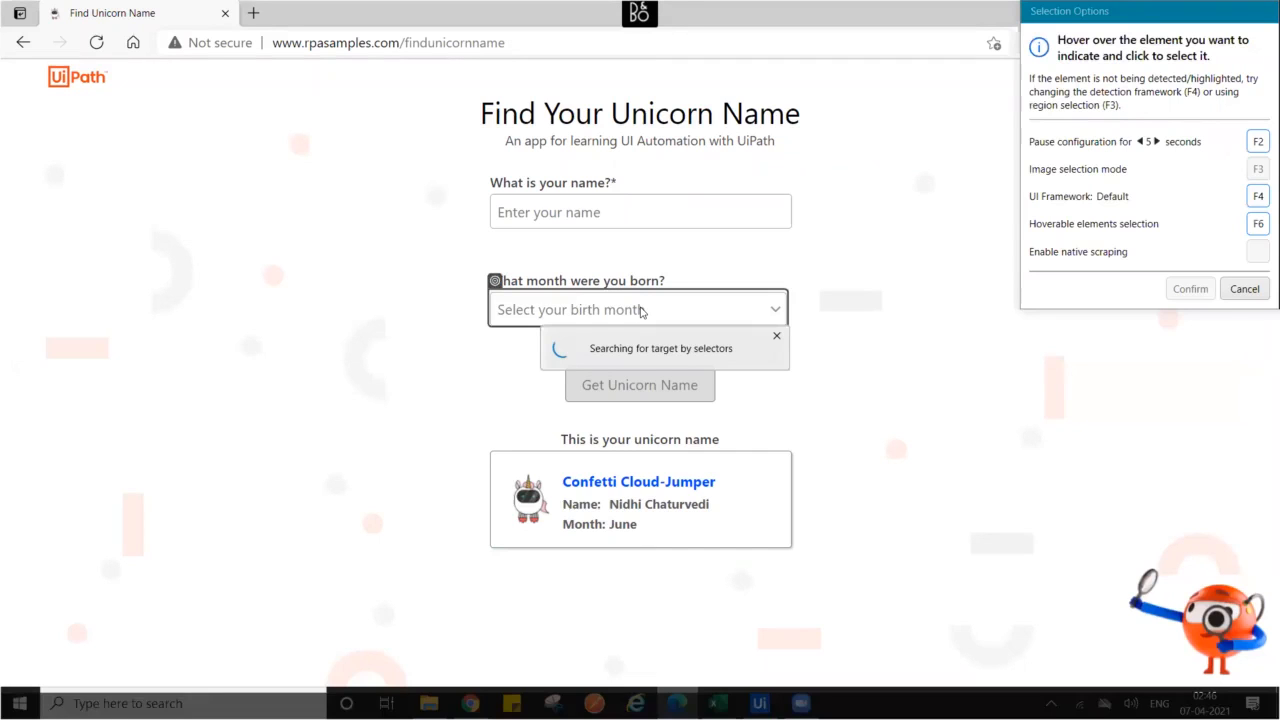
pyautogui.moveTo(497, 285)
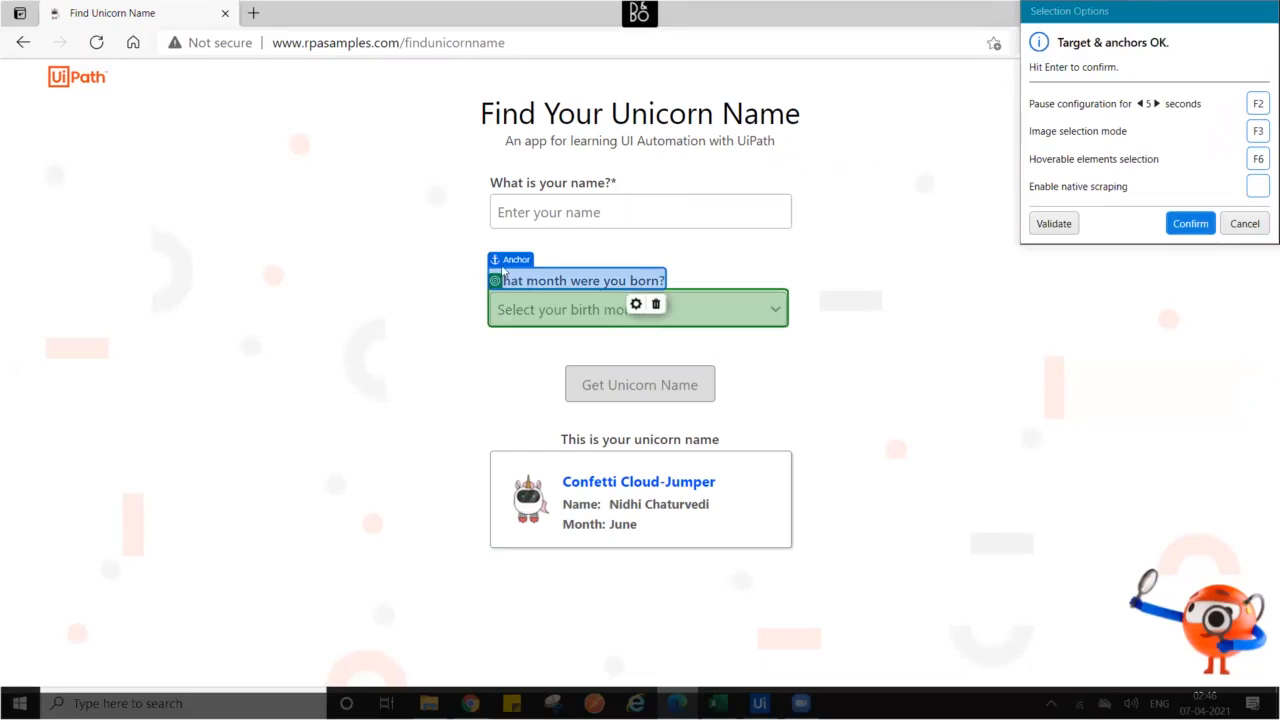
pyautogui.moveTo(594, 307)
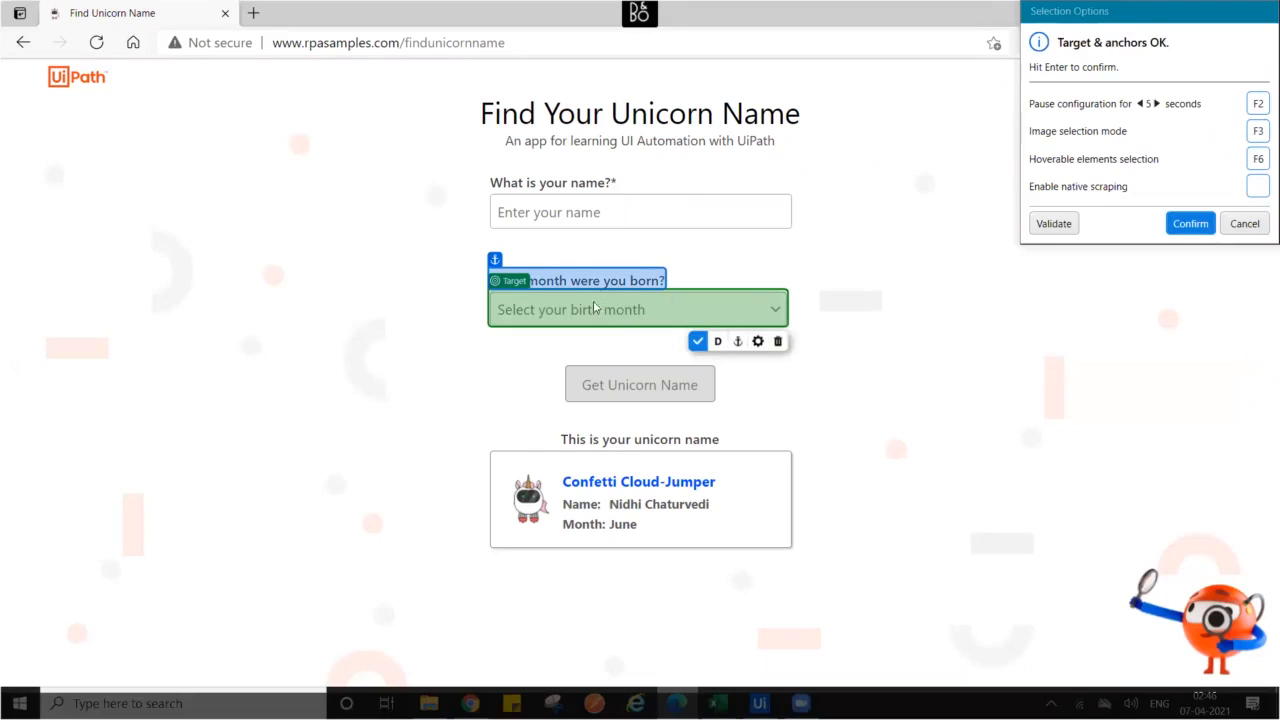
pyautogui.click(698, 342)
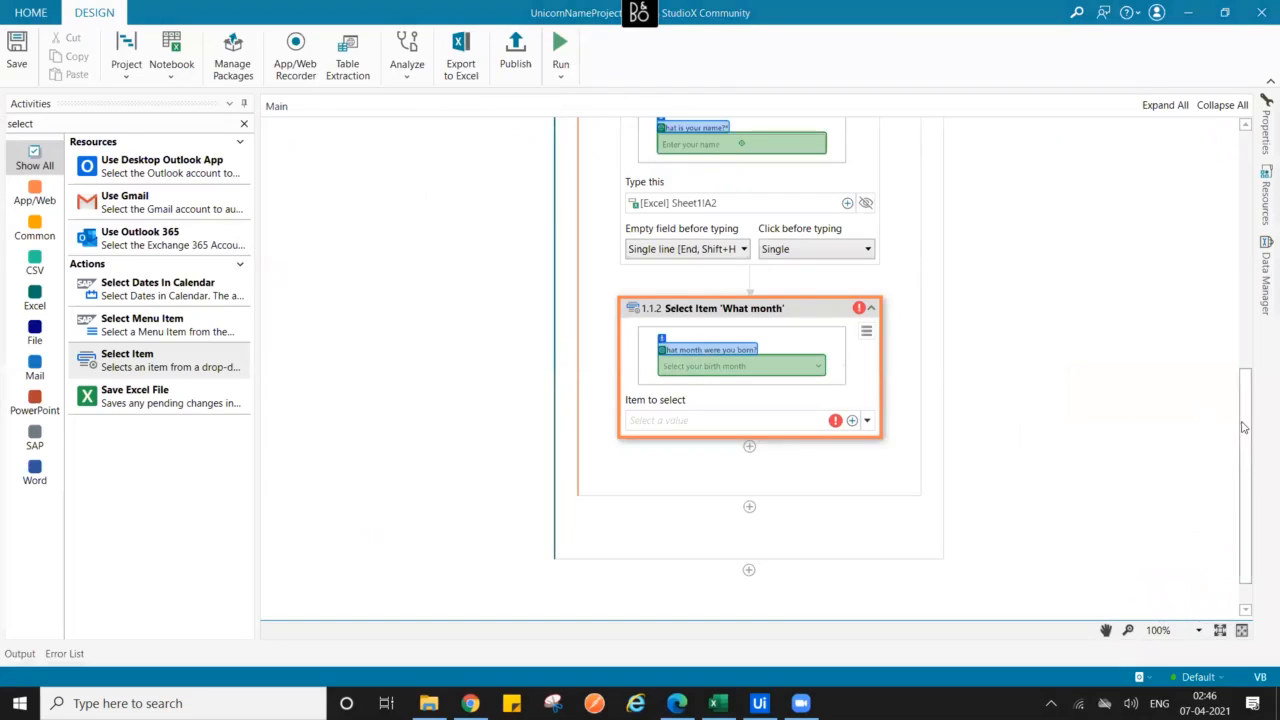
# - Set June as the Select Item activity's item to select
pyautogui.moveTo(1245, 428); pyautogui.dragTo(1243, 509)
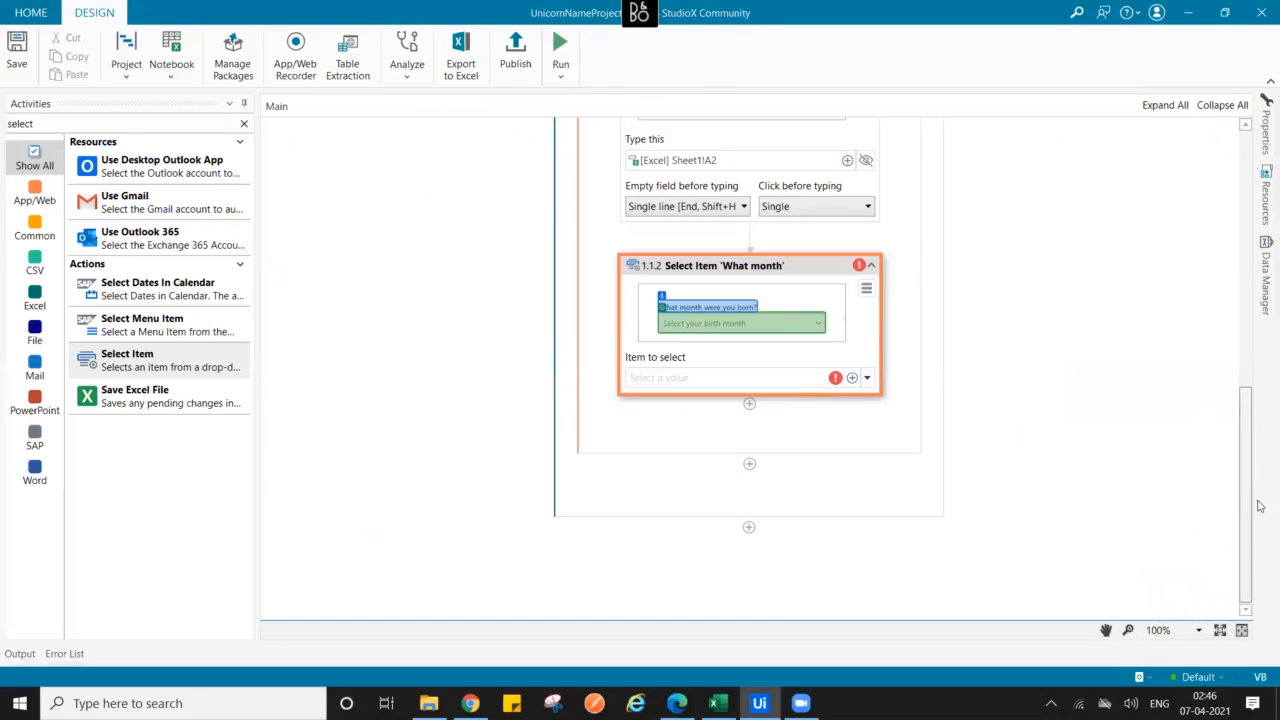
pyautogui.click(866, 377)
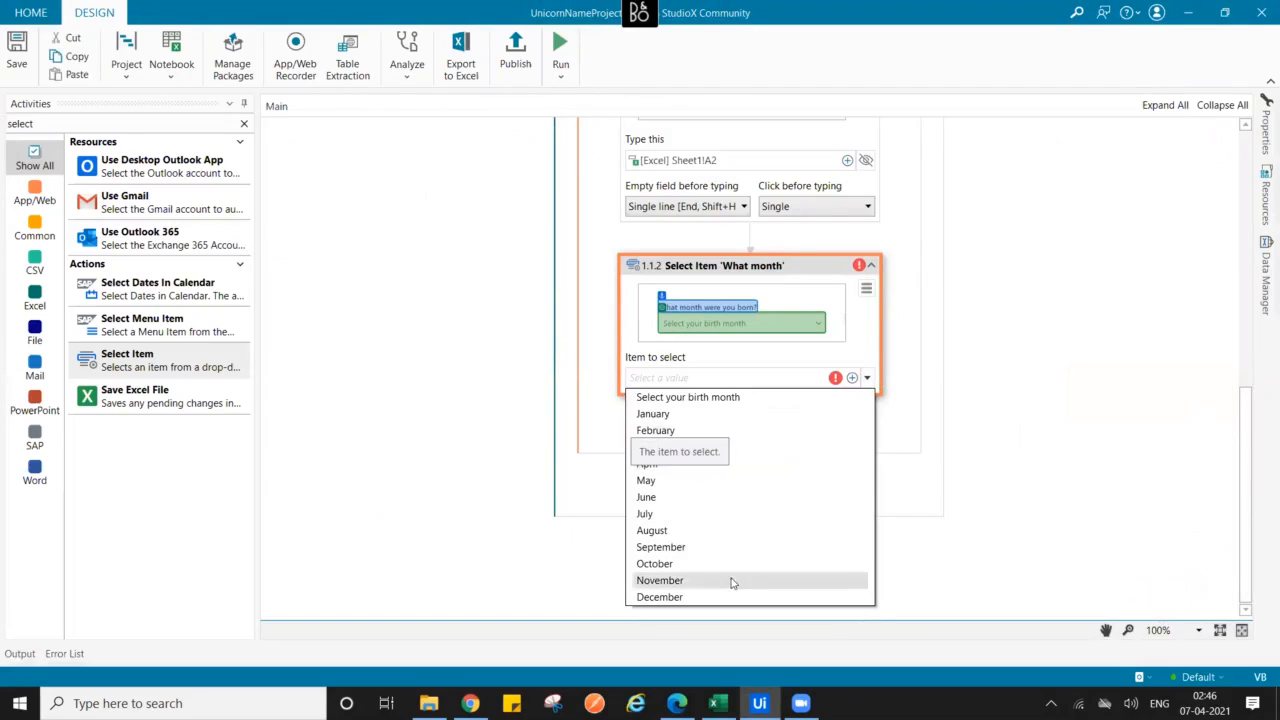
pyautogui.click(714, 497)
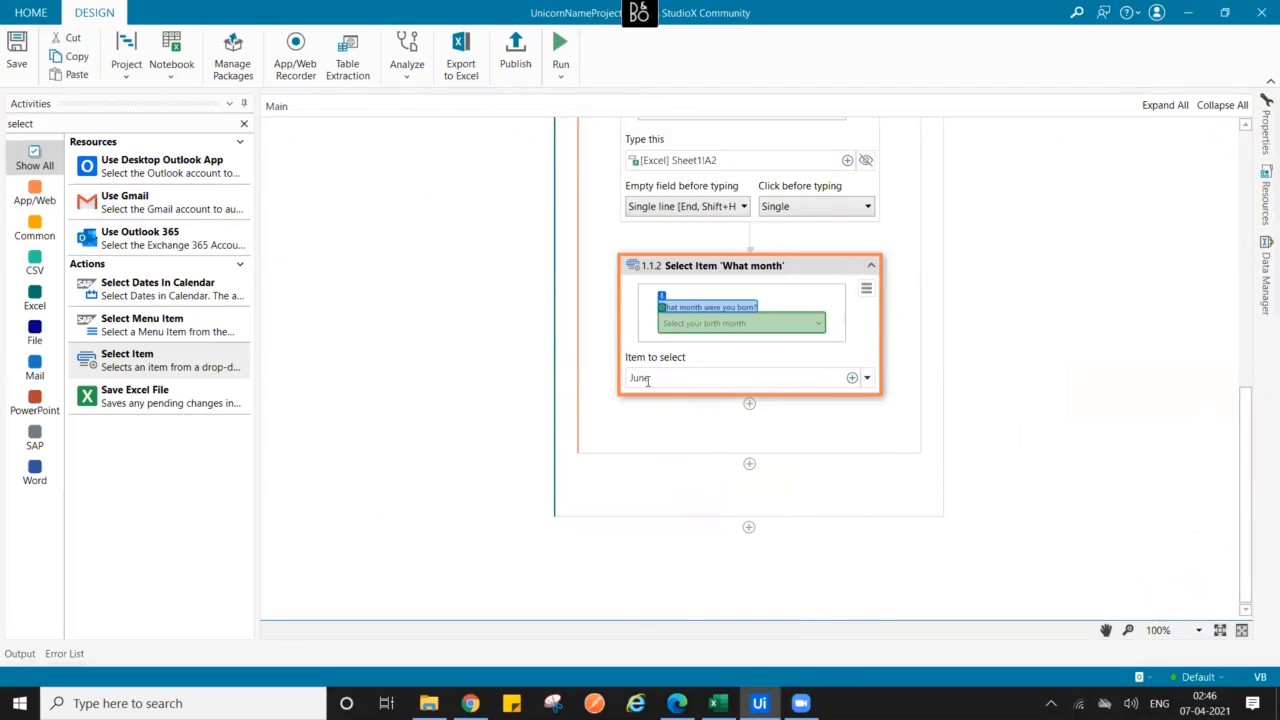
pyautogui.click(717, 703)
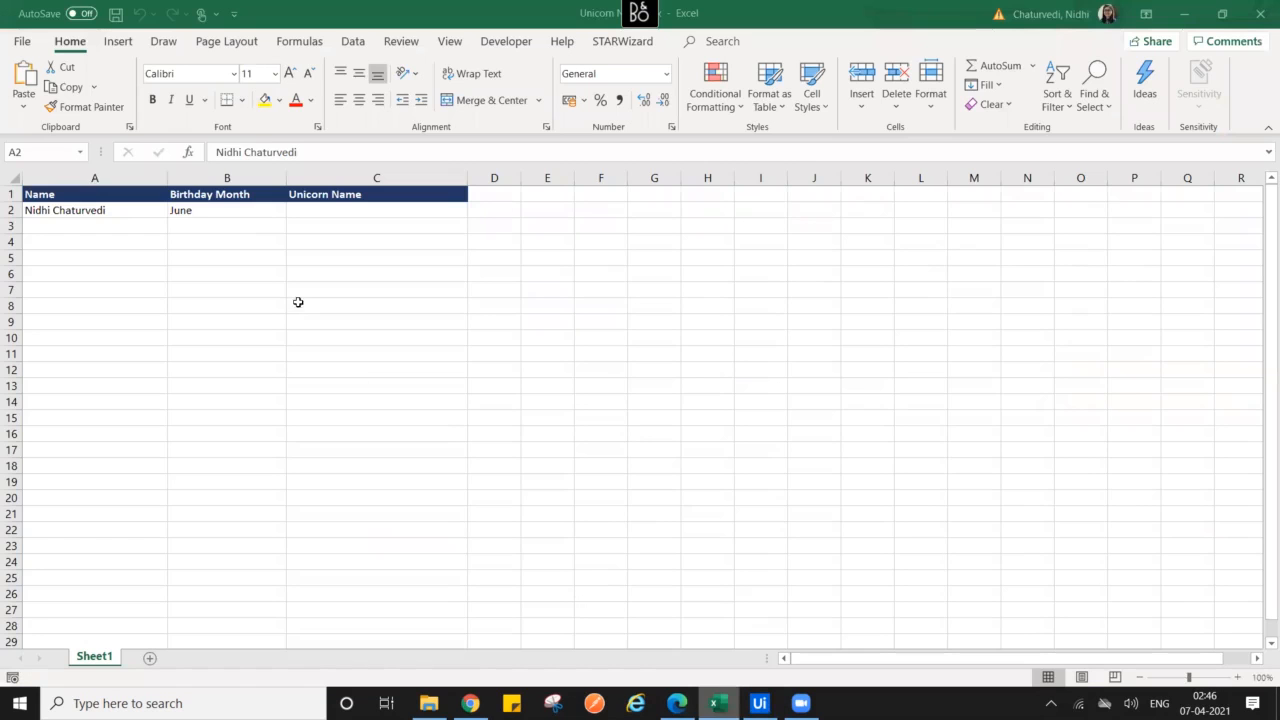
# - Bind Select Item's Item to select to Excel cell Sheet1!B2 via Indicate in Excel
pyautogui.click(212, 211)
pyautogui.click(759, 703)
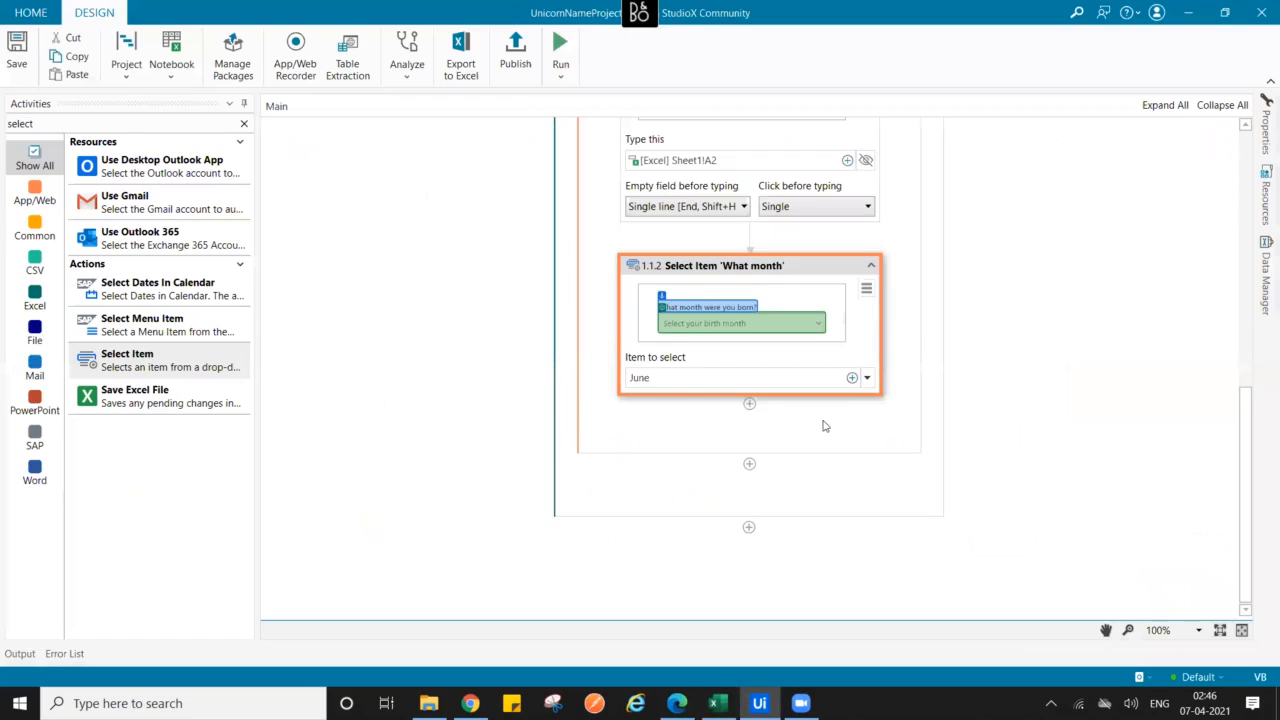
pyautogui.click(851, 378)
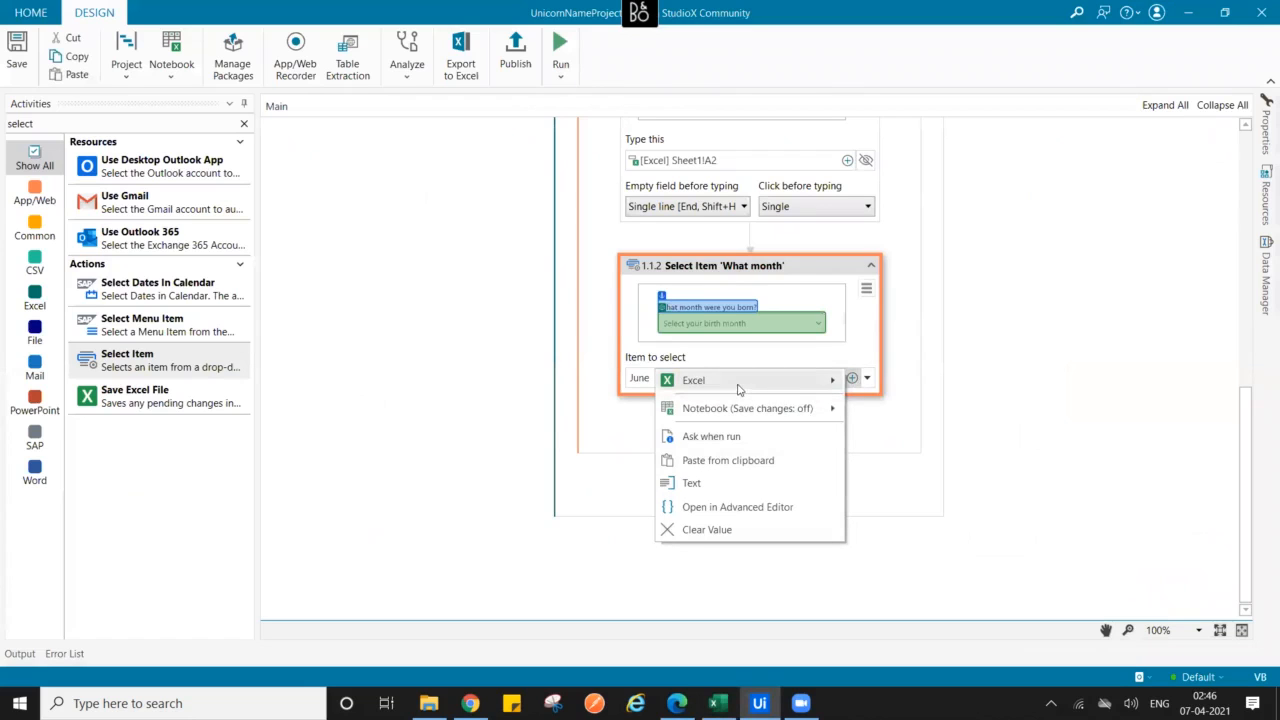
pyautogui.moveTo(737, 389)
pyautogui.click(590, 381)
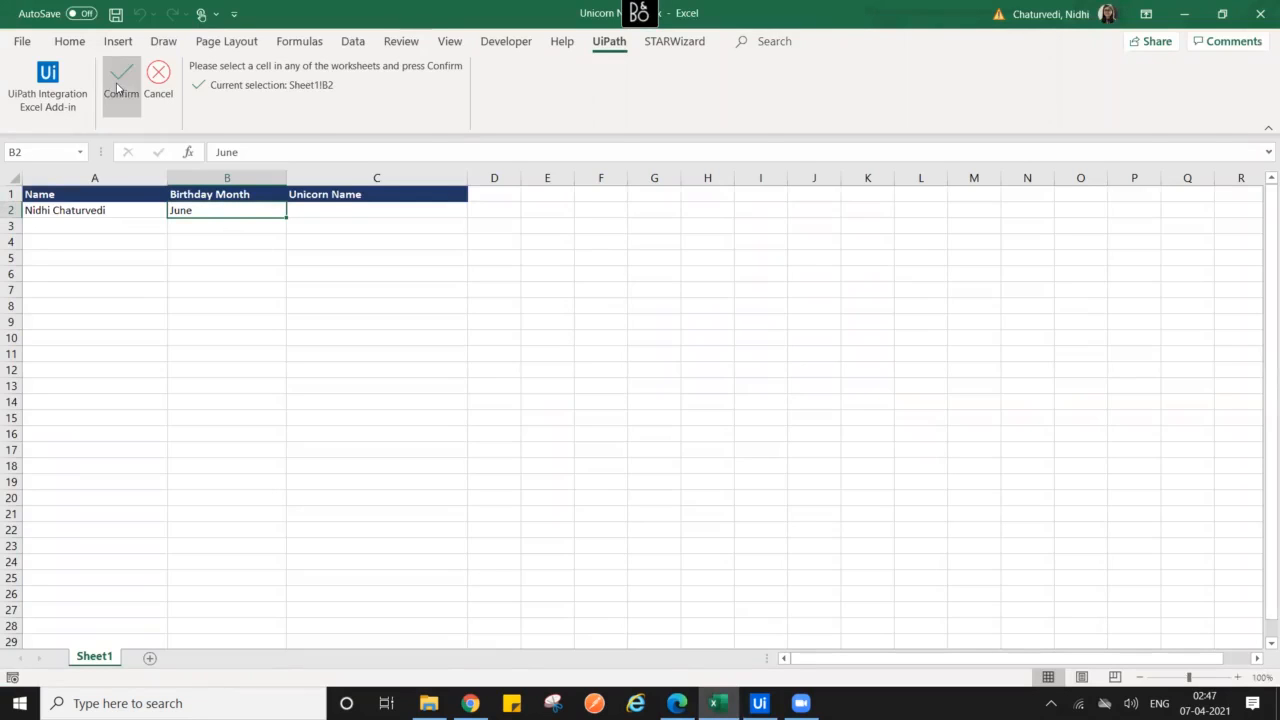
pyautogui.click(119, 86)
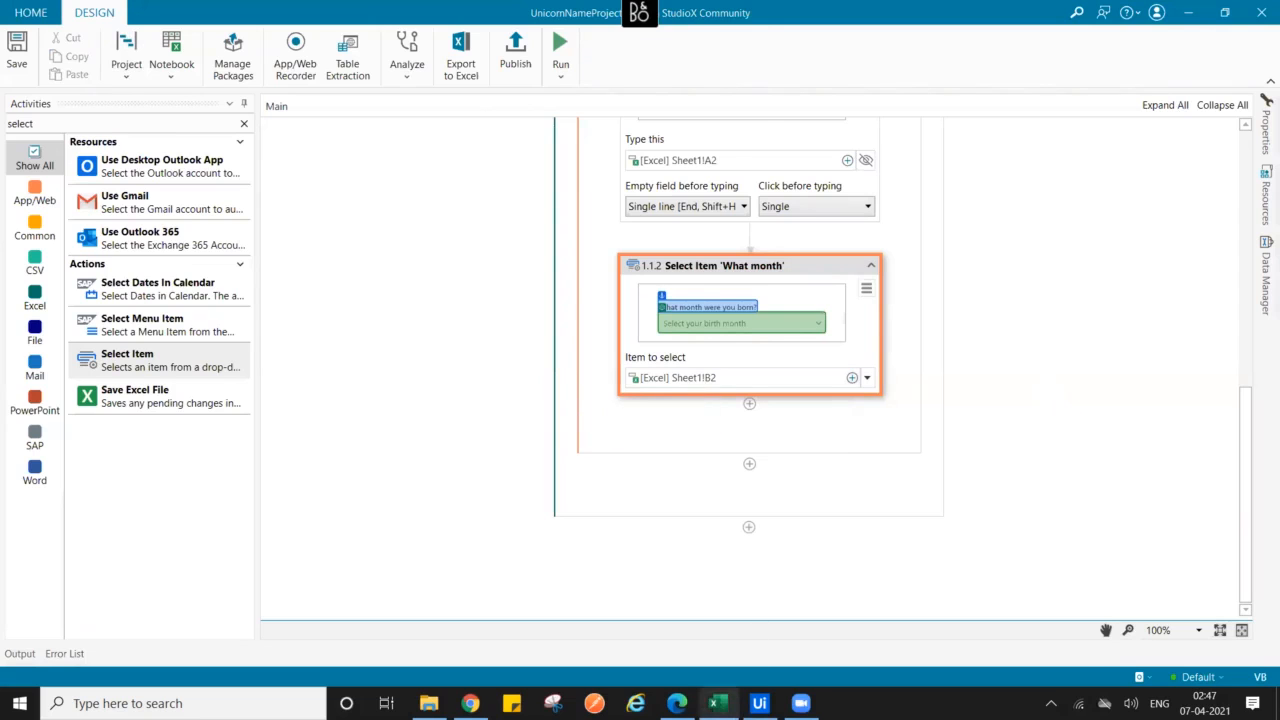
pyautogui.click(719, 701)
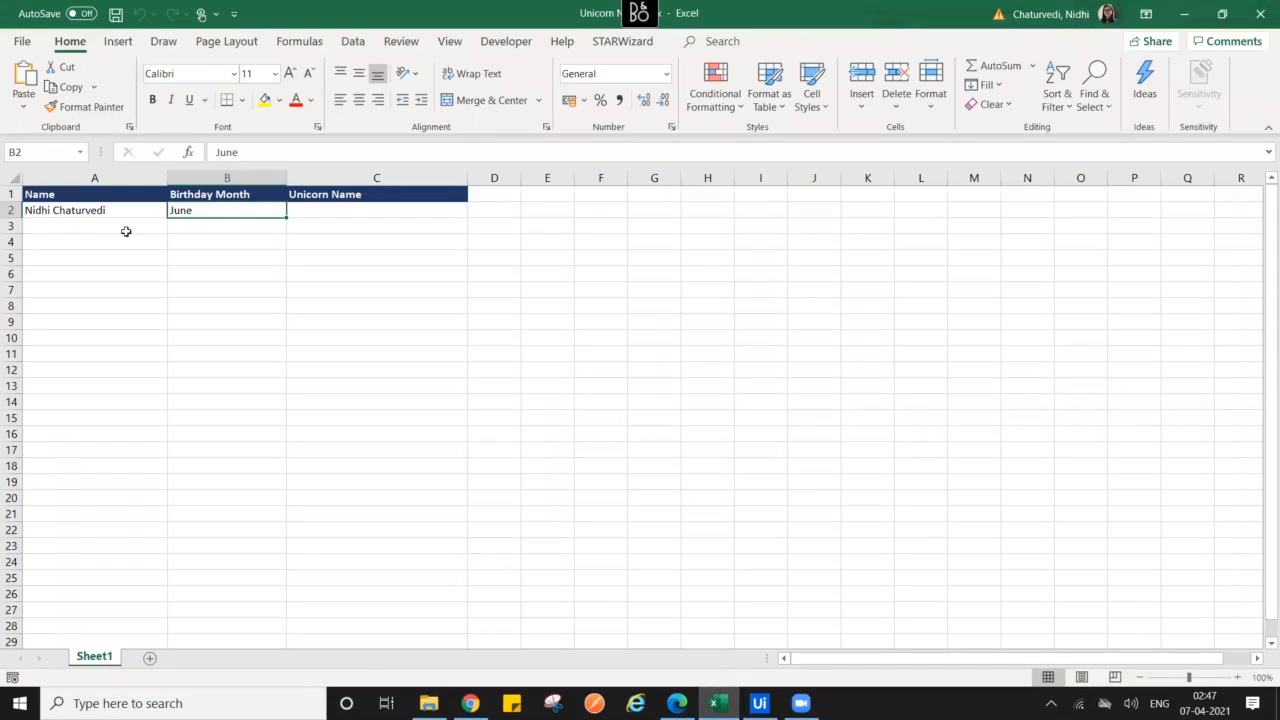
pyautogui.click(717, 703)
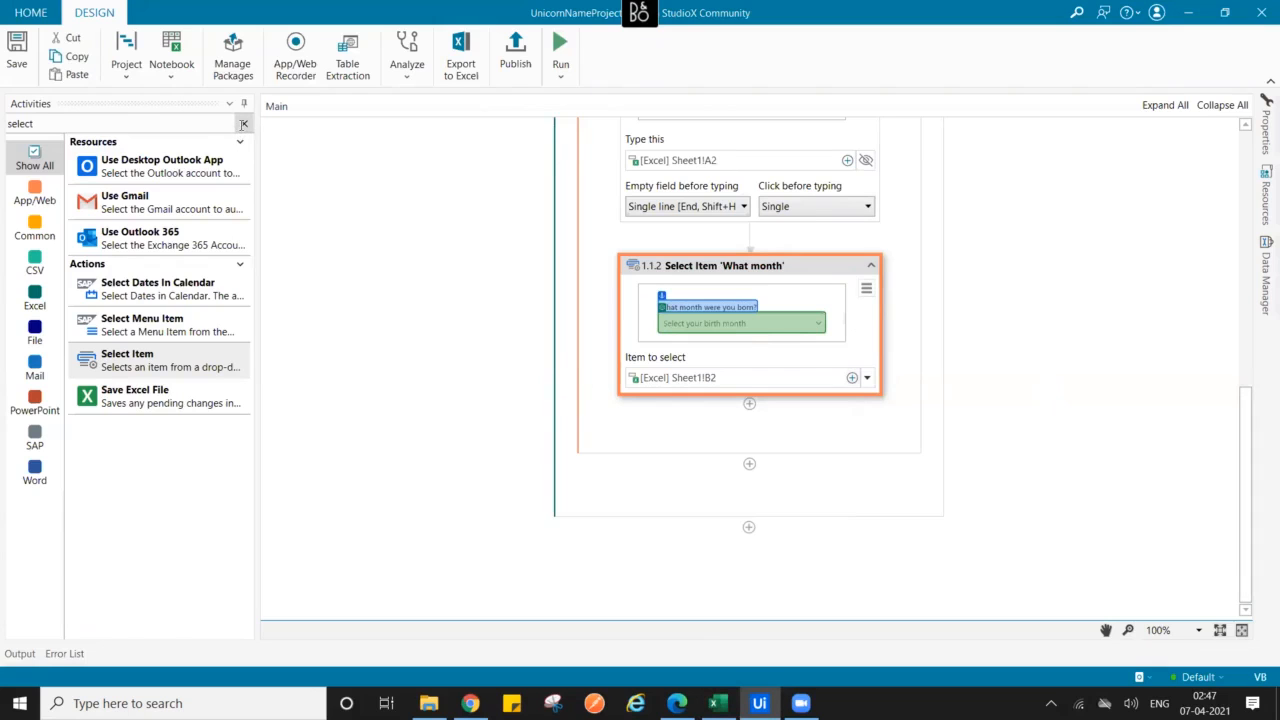
# - Search activities for 'cl' and add a Click activity below Select Item
pyautogui.click(243, 123)
pyautogui.write('c')
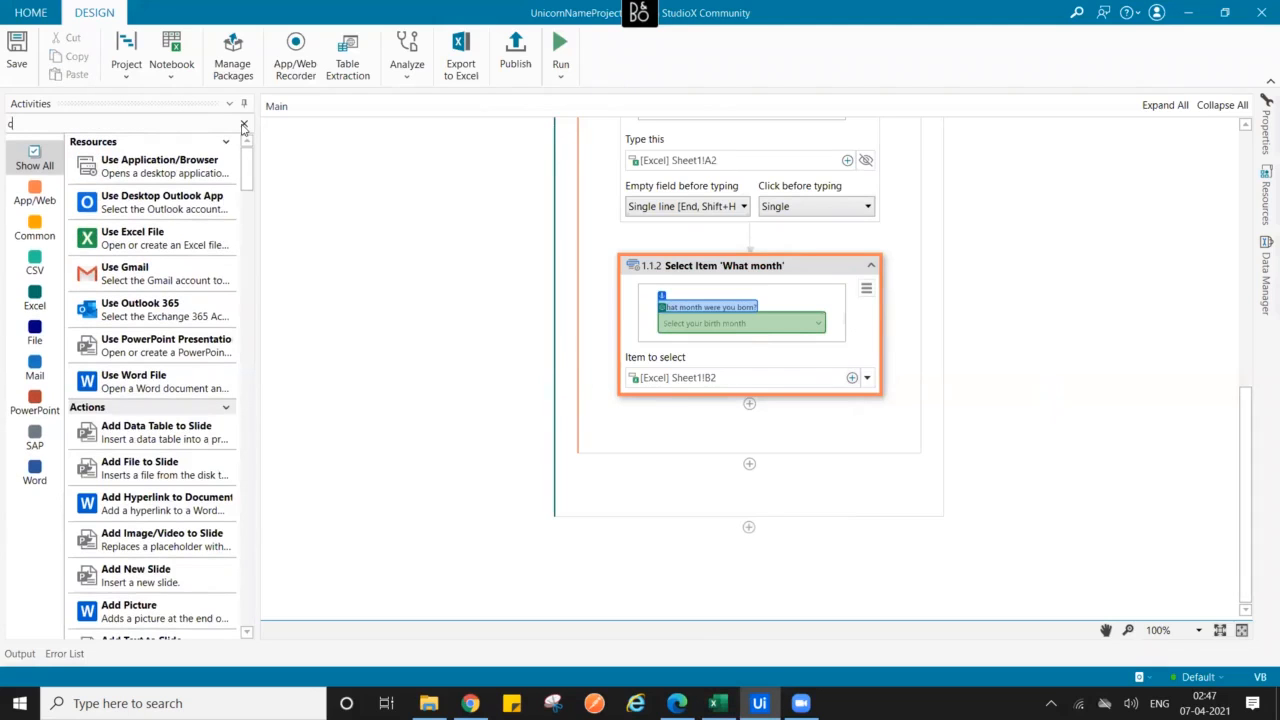
pyautogui.write('i')
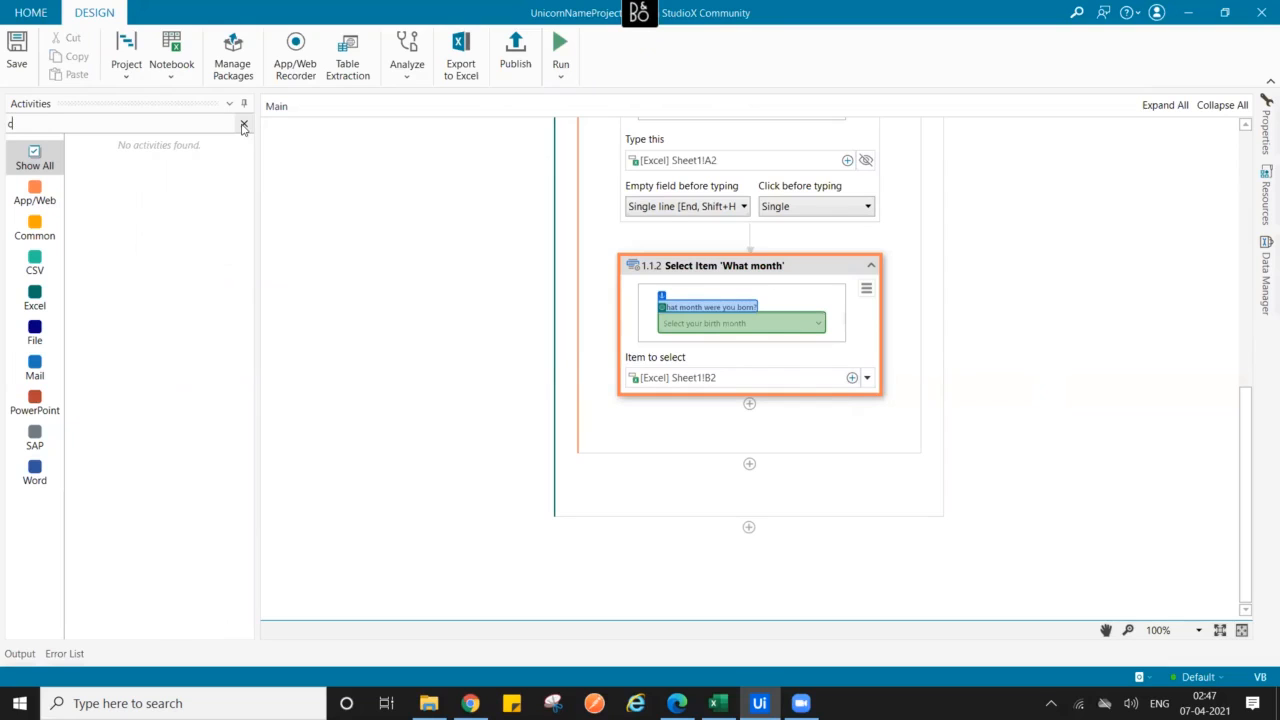
pyautogui.press('BackSpace')
pyautogui.write('l')
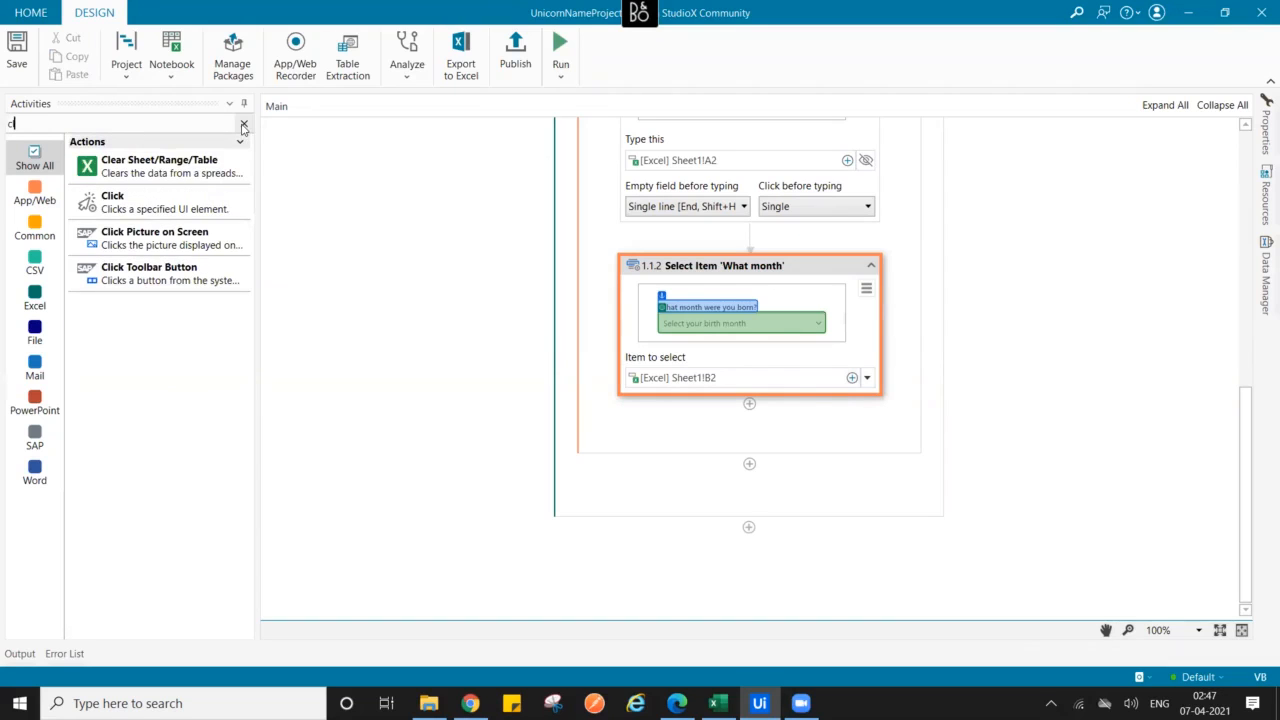
pyautogui.moveTo(165, 208); pyautogui.dragTo(750, 424)
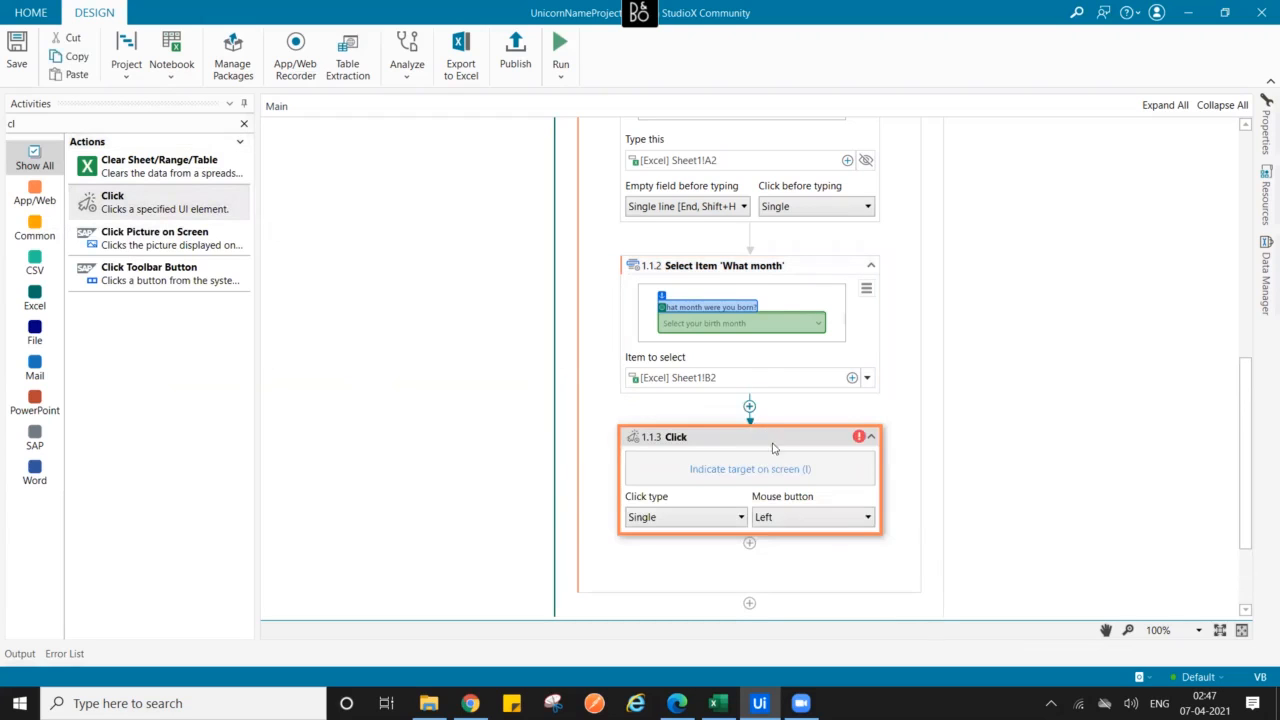
# - Set the Get Unicorn Name button as the Click target and confirm it
pyautogui.click(740, 469)
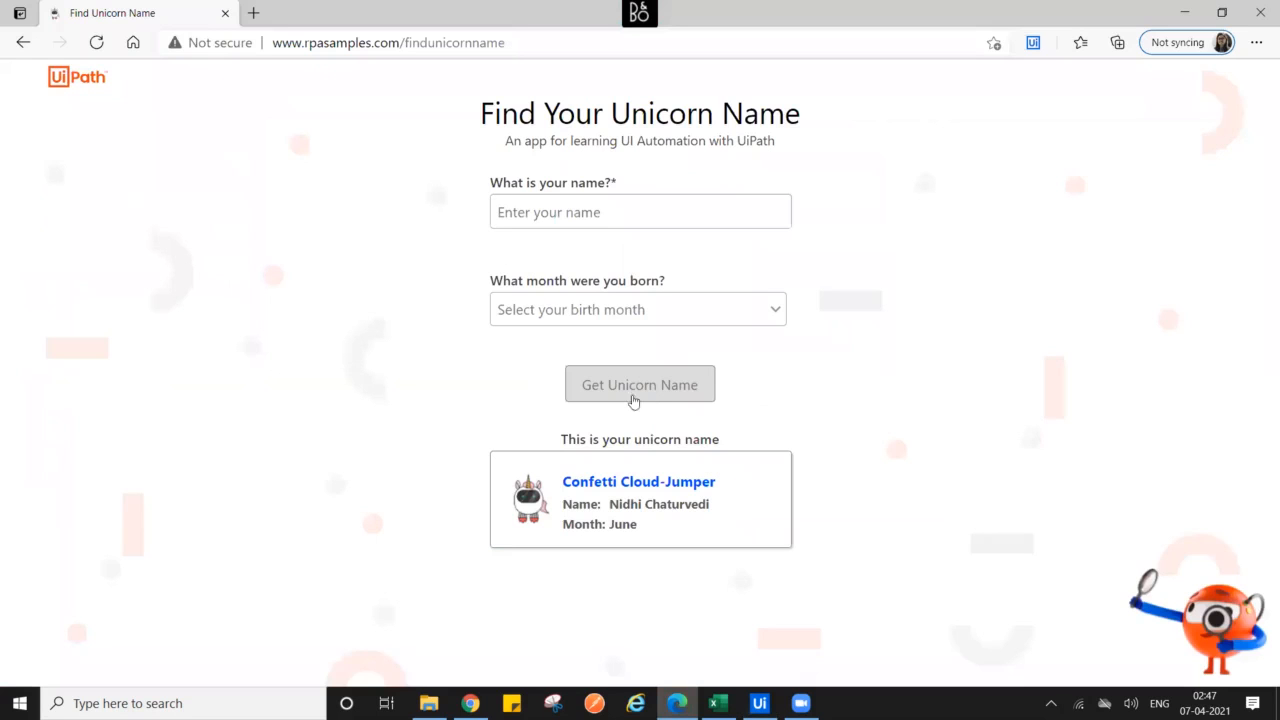
pyautogui.click(627, 390)
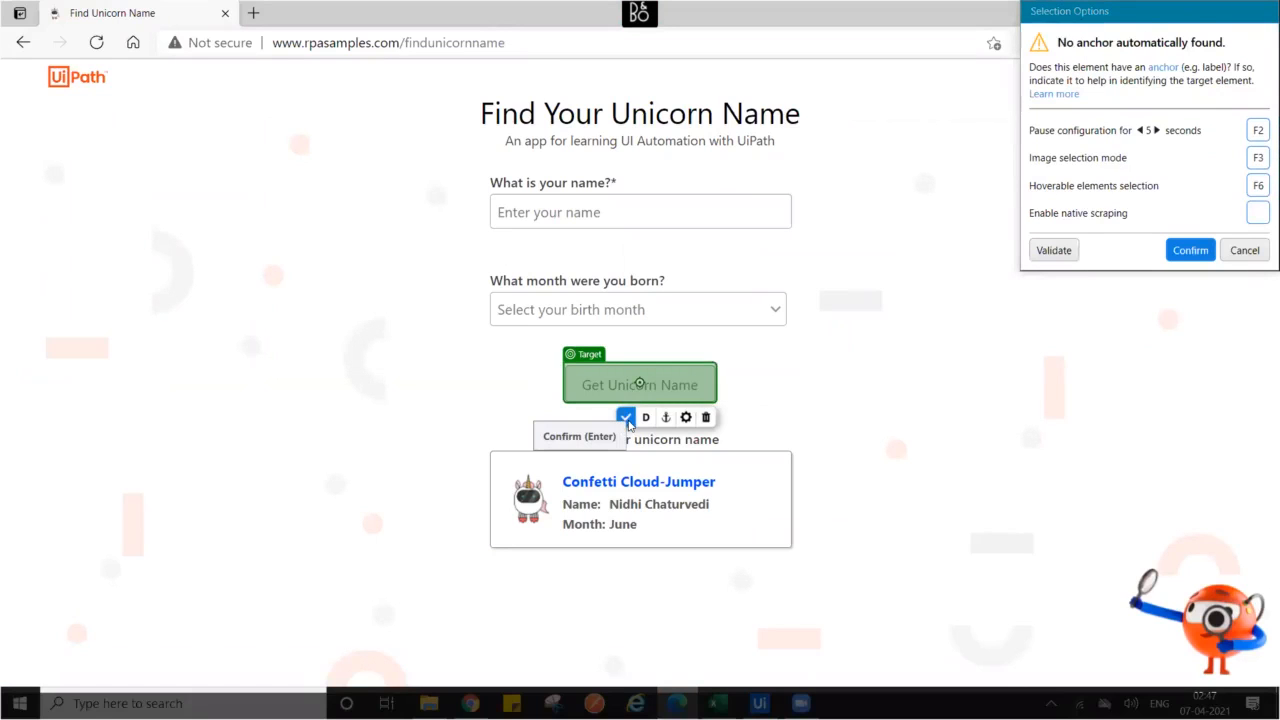
pyautogui.click(627, 420)
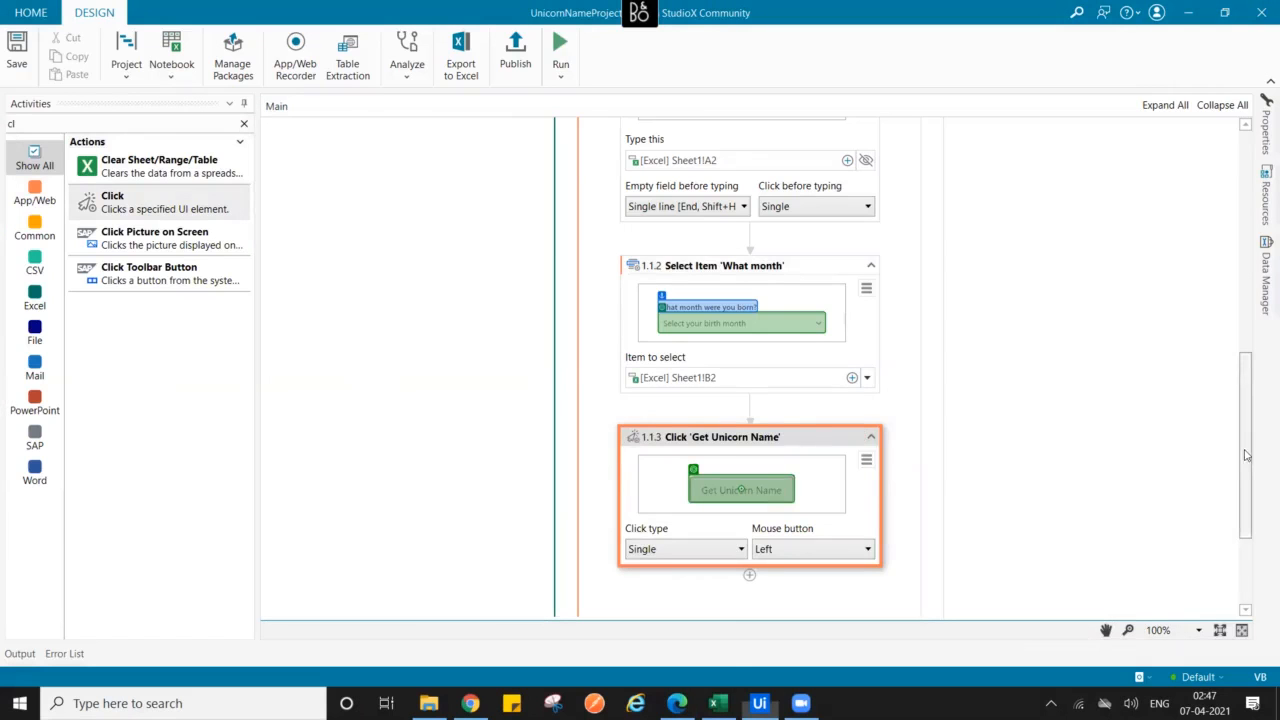
pyautogui.scroll(-2, 1245, 455)
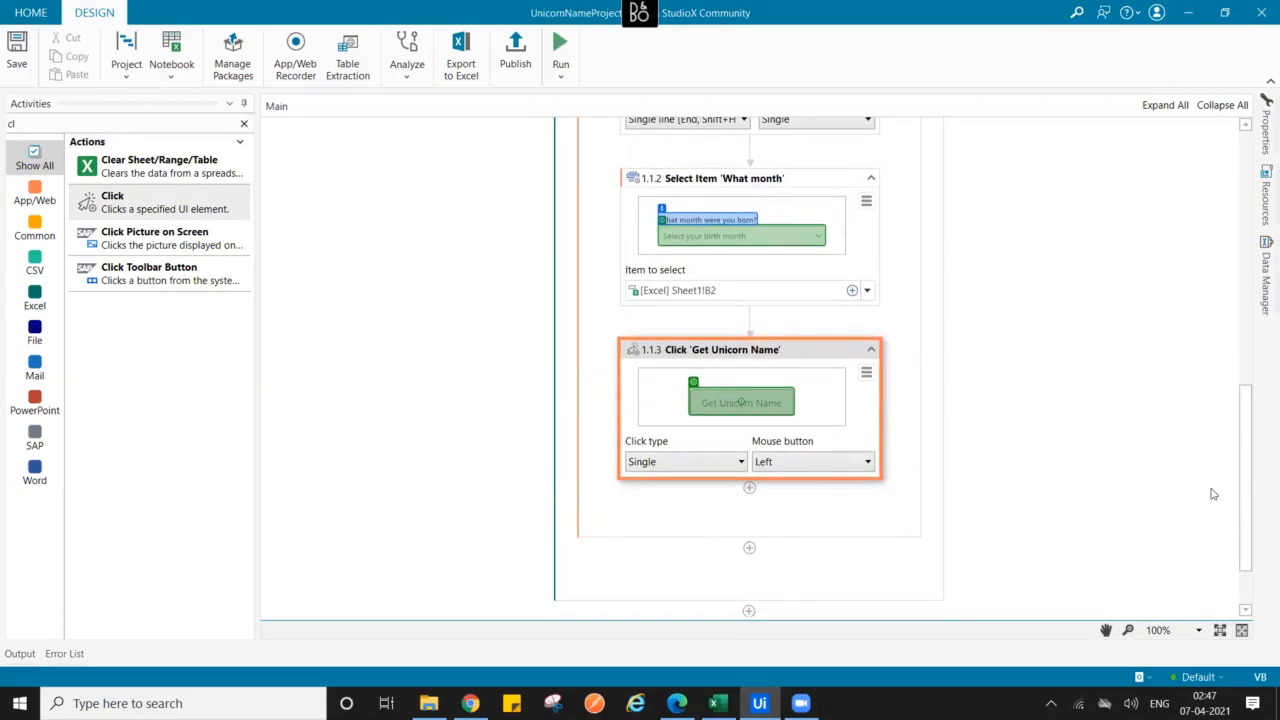
pyautogui.moveTo(1244, 499); pyautogui.dragTo(1146, 315)
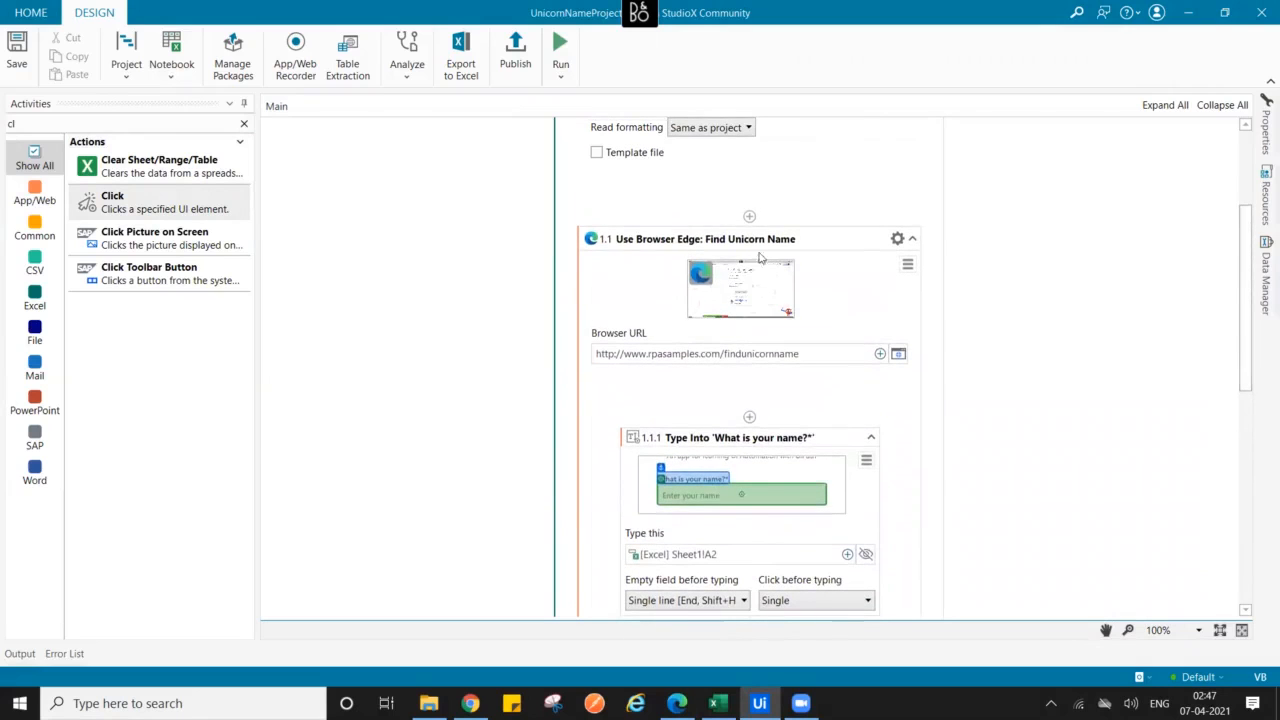
pyautogui.click(912, 238)
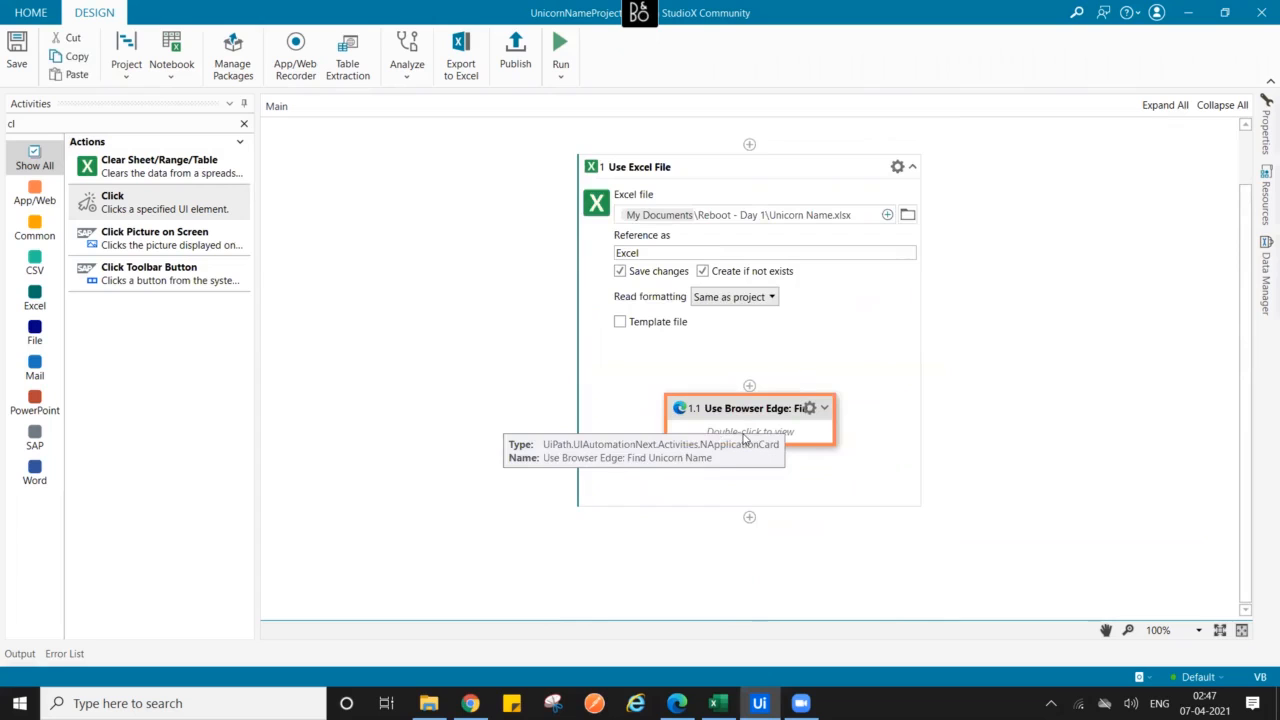
pyautogui.click(823, 409)
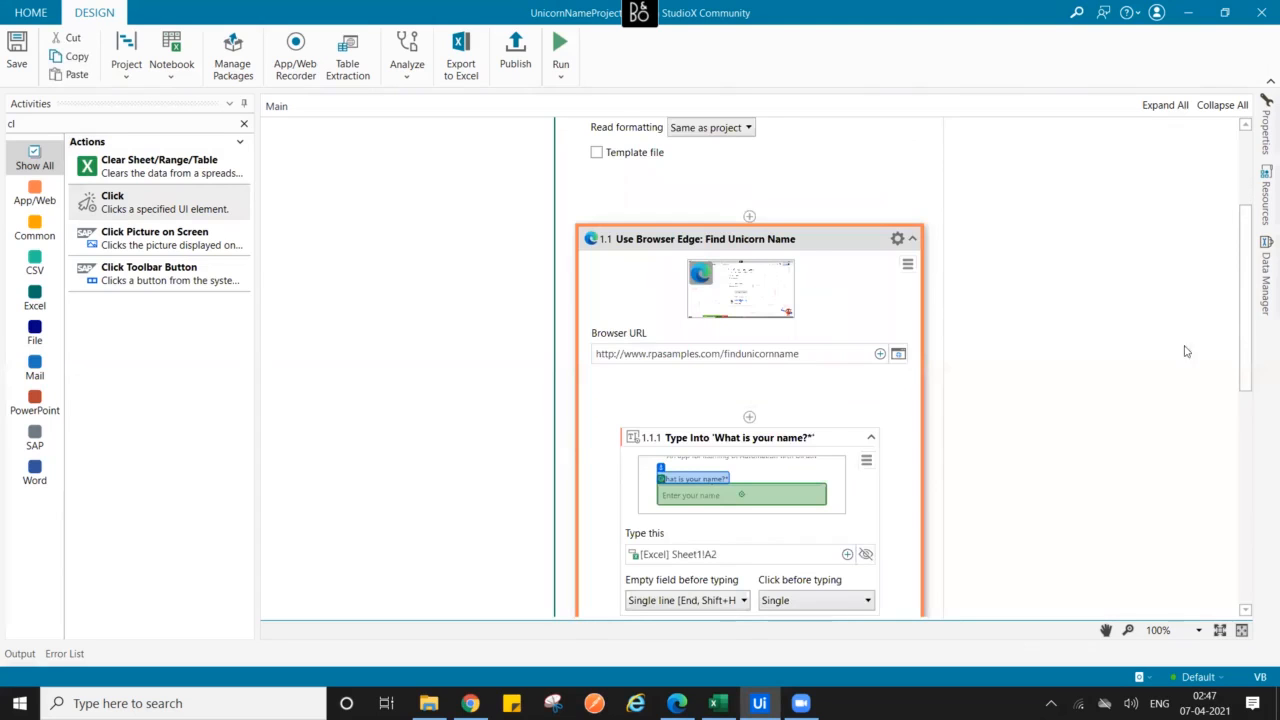
pyautogui.moveTo(1246, 366); pyautogui.dragTo(1259, 561)
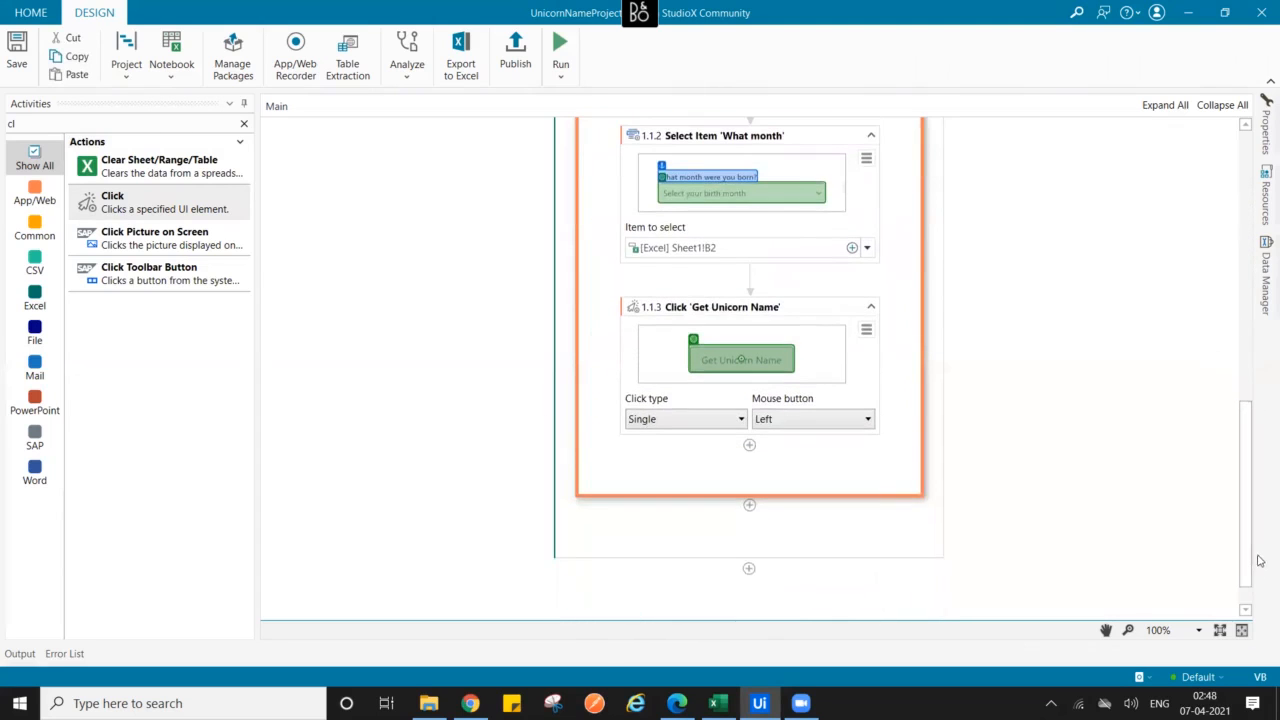
# - Search for 'get text' and add a Get Text activity below the Click step
pyautogui.click(242, 123)
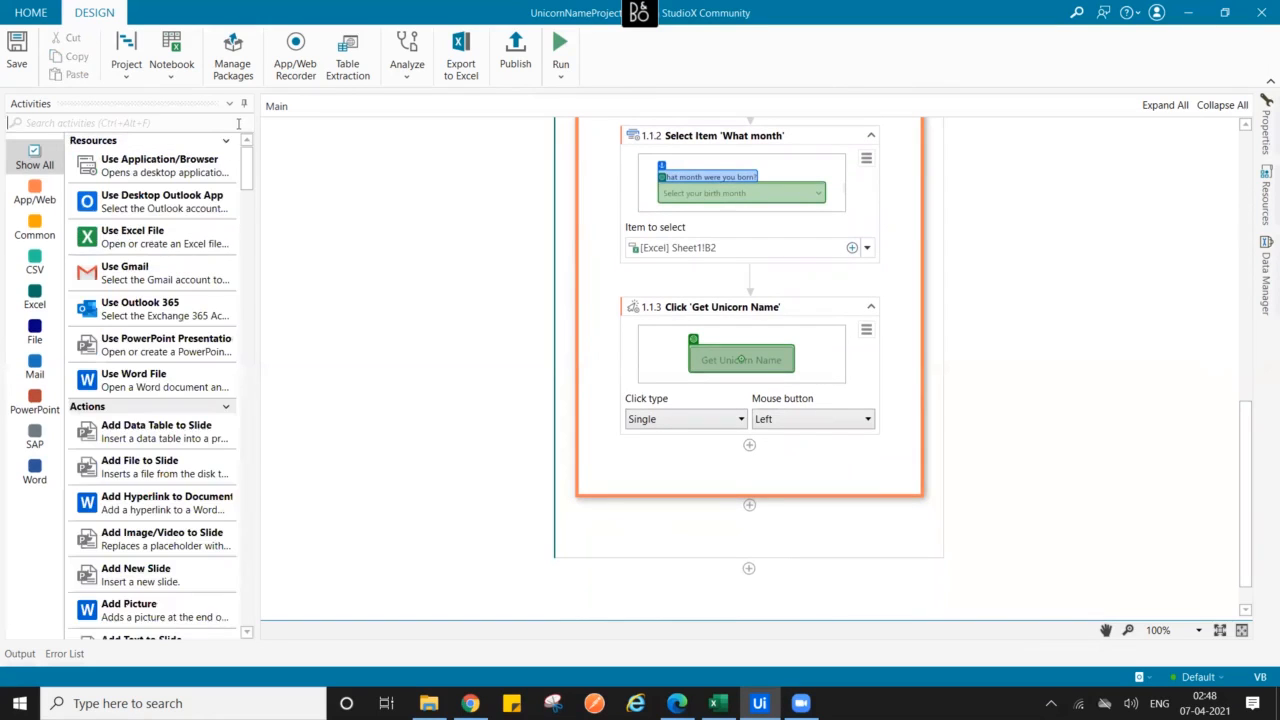
pyautogui.write('ge')
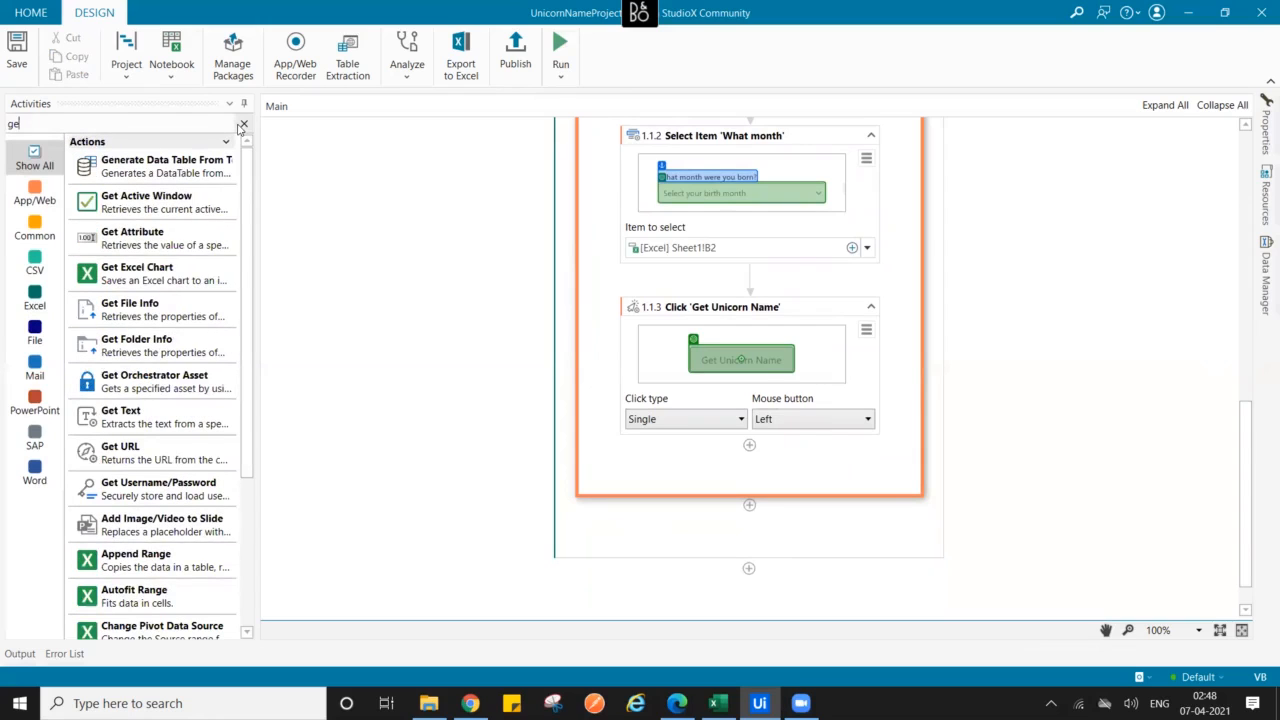
pyautogui.write('t text')
pyautogui.moveTo(147, 165); pyautogui.dragTo(750, 460)
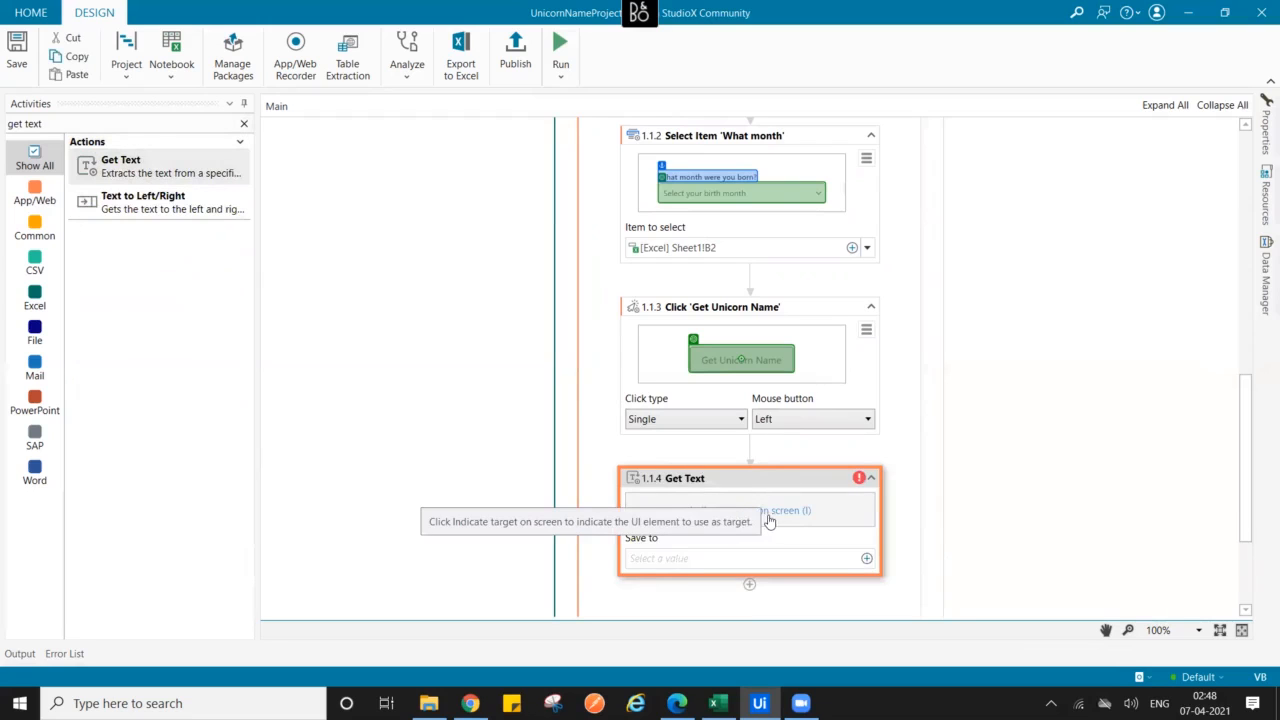
# - Target the Confetti Cloud-Jumper result text, anchored to the 'This is your unicorn name' label
pyautogui.click(767, 514)
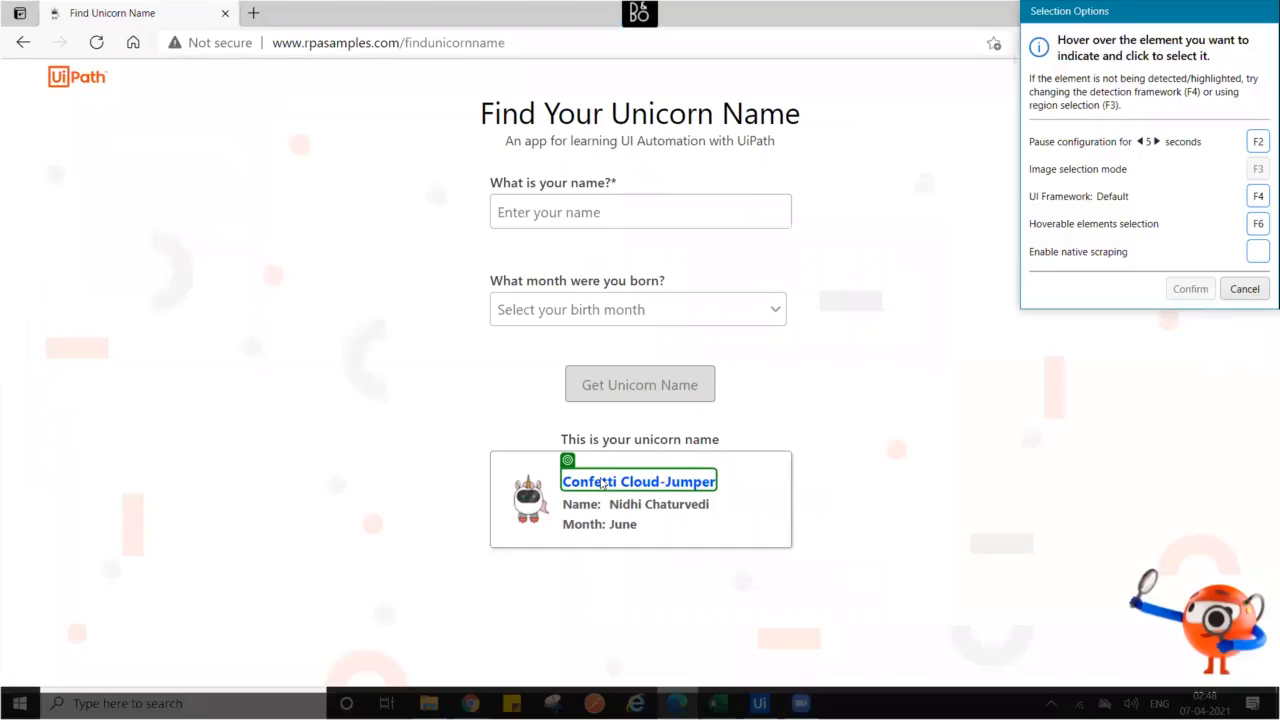
pyautogui.click(603, 483)
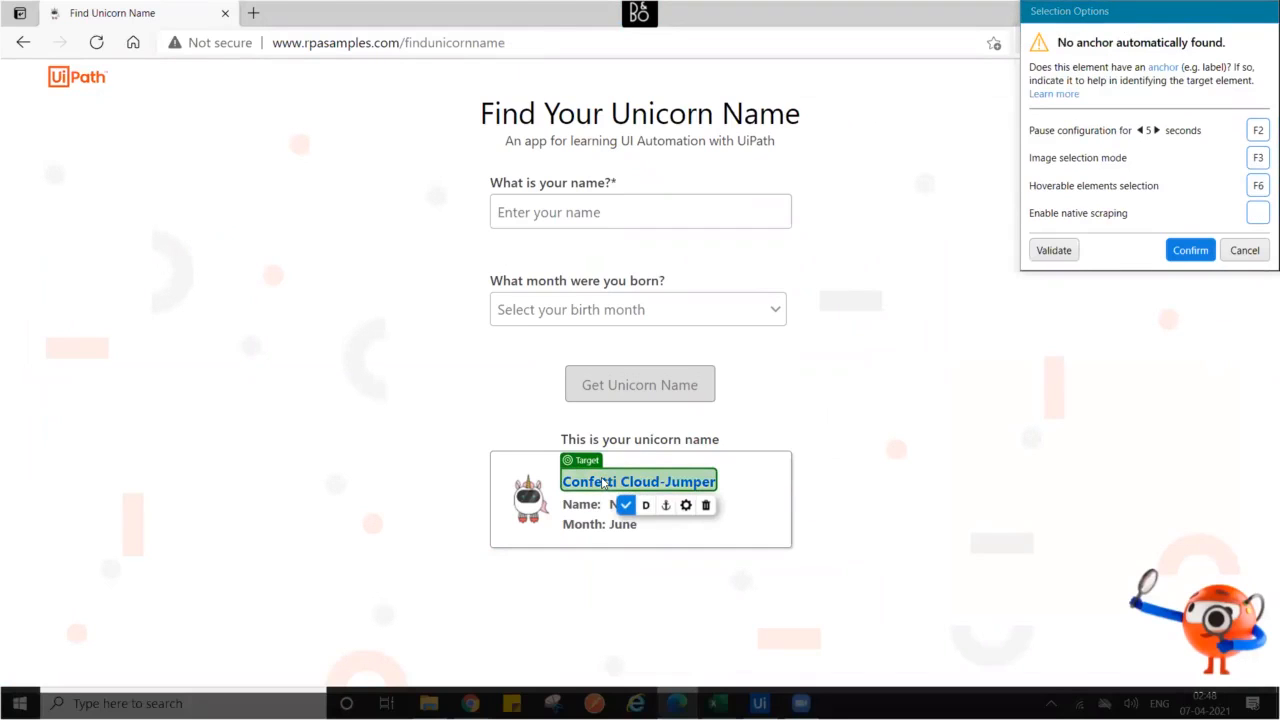
pyautogui.click(603, 443)
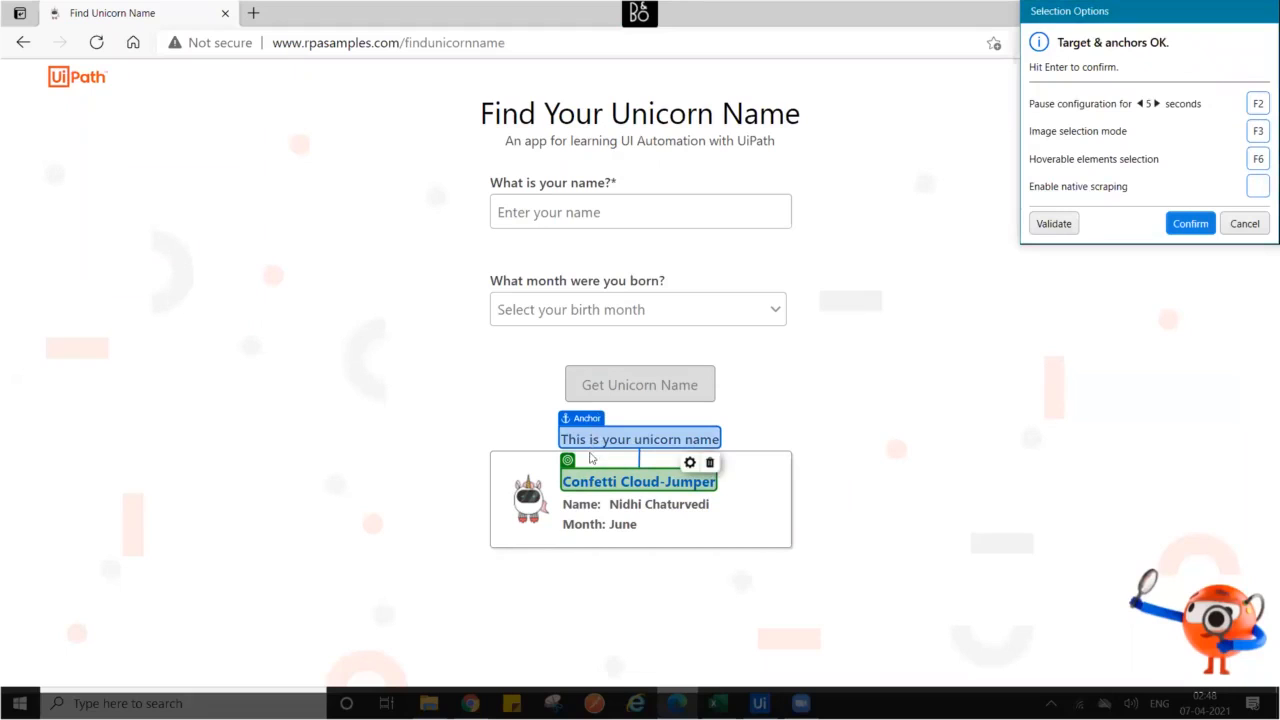
pyautogui.click(624, 506)
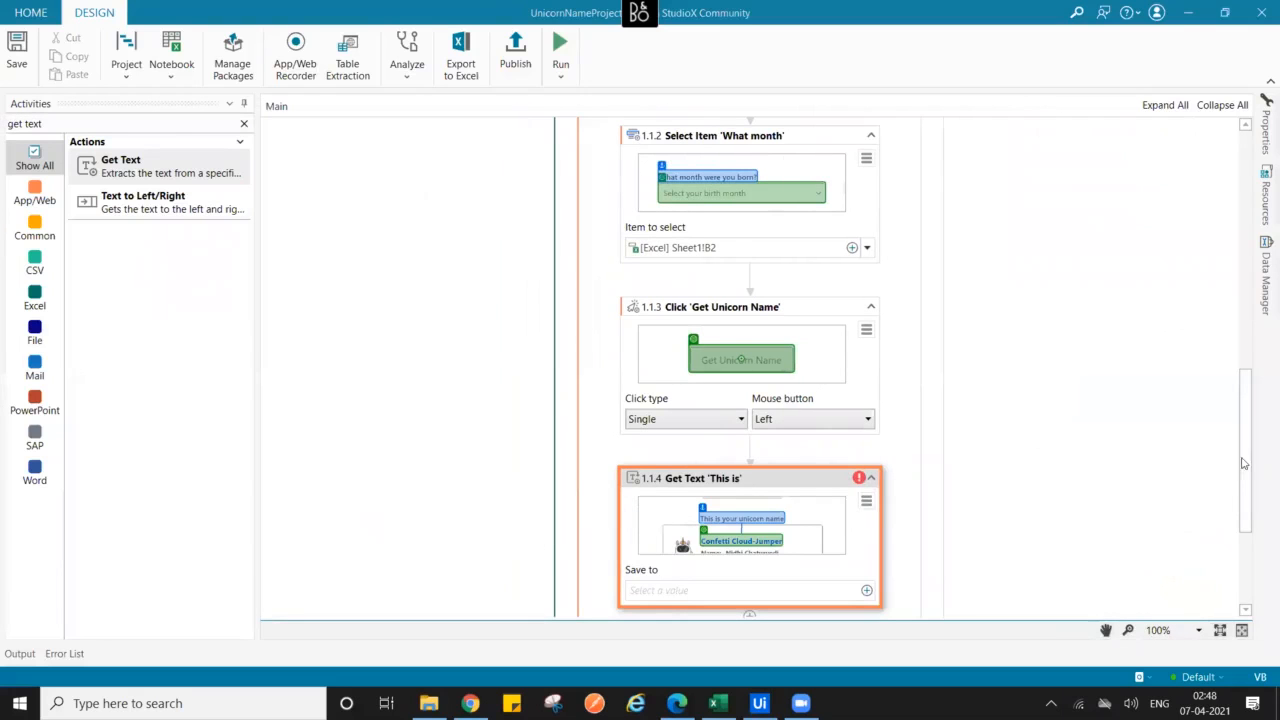
# - Set Get Text's Save to as Excel cell C2, chosen with Indicate in Excel
pyautogui.scroll(-3, 1247, 520)
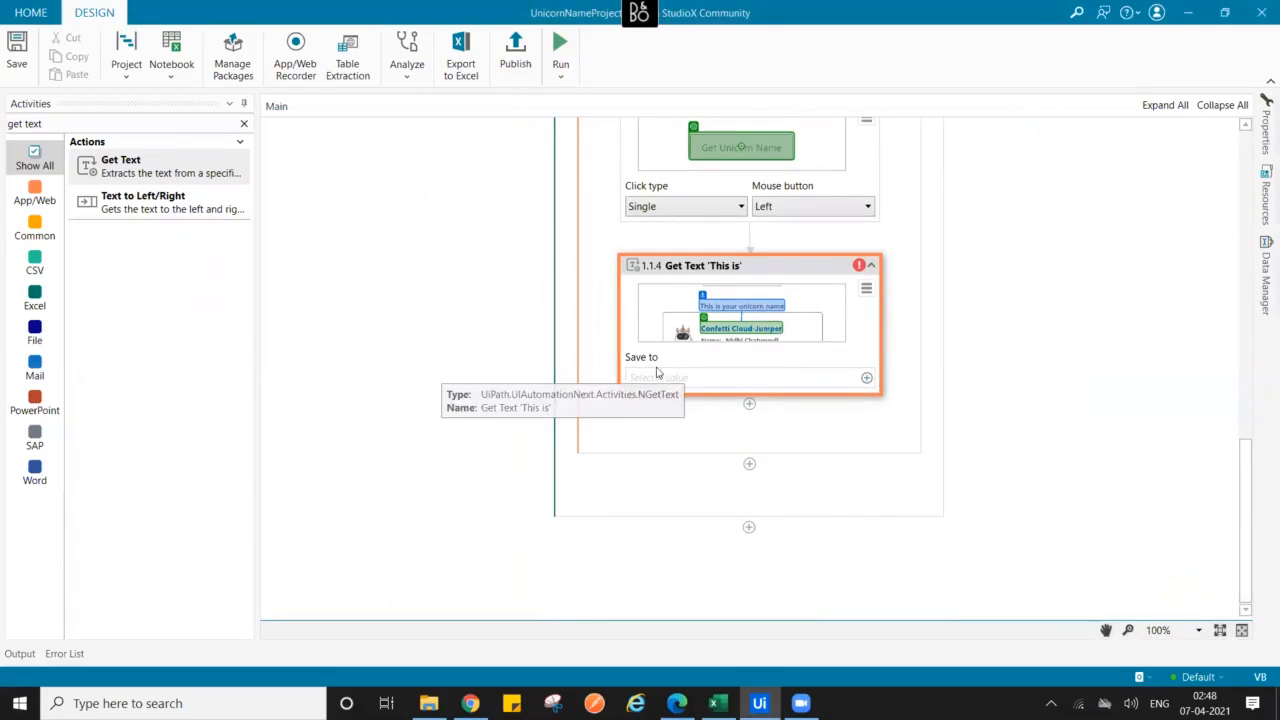
pyautogui.click(866, 378)
pyautogui.moveTo(812, 380)
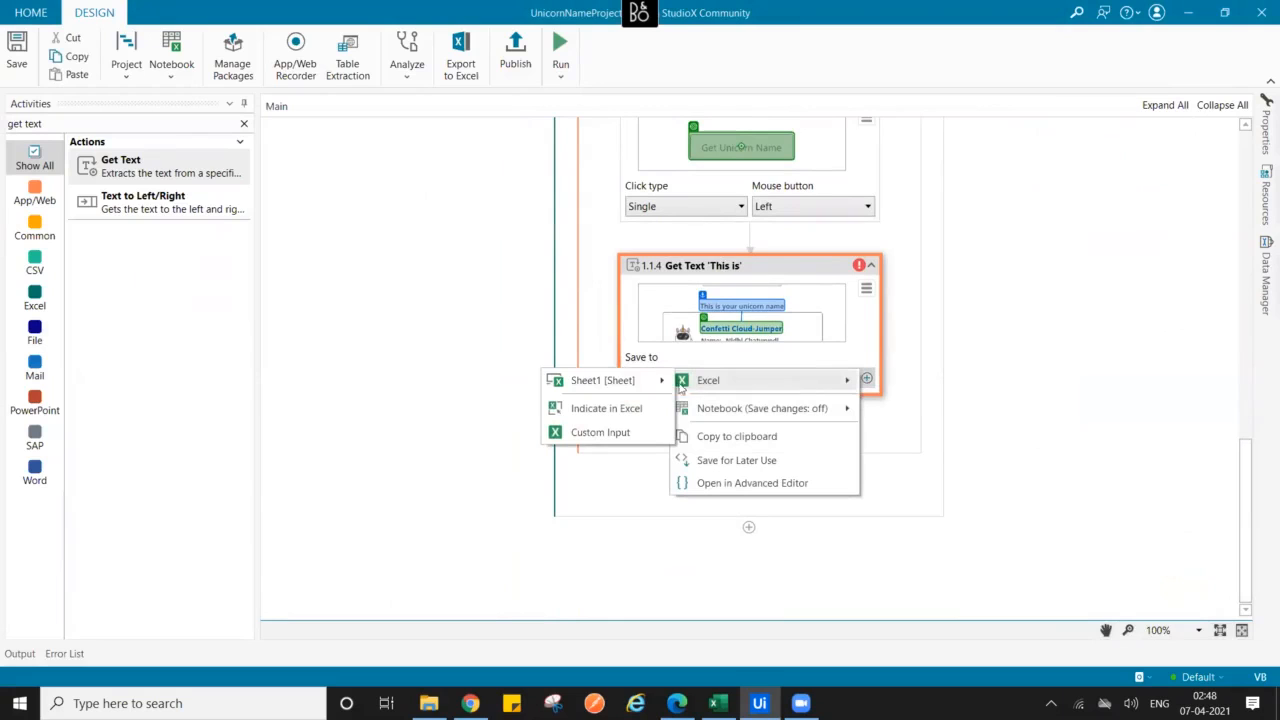
pyautogui.moveTo(645, 386)
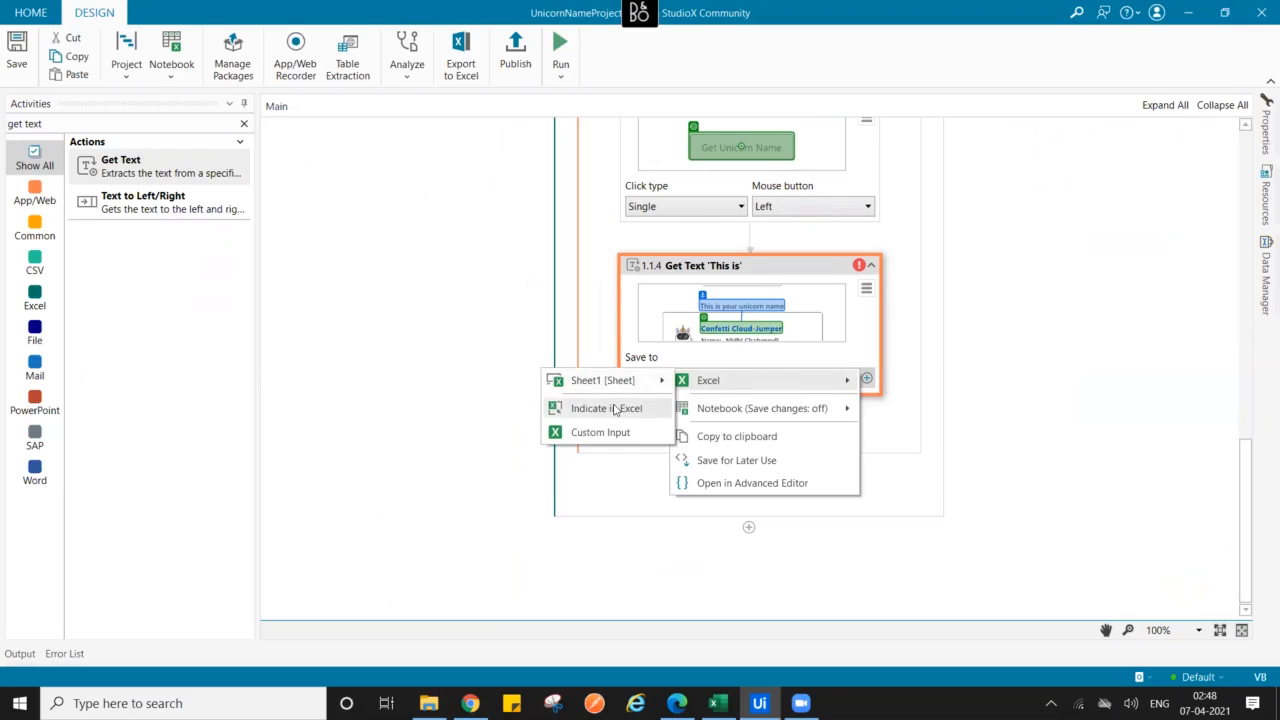
pyautogui.click(610, 408)
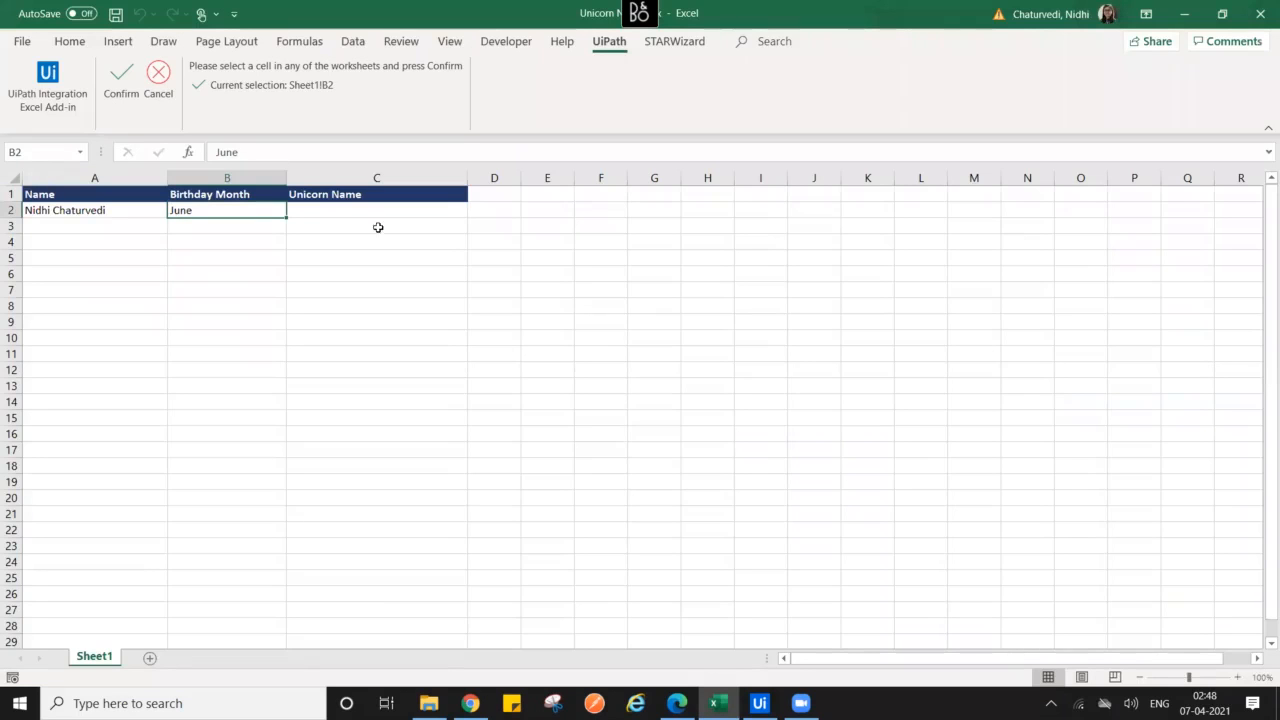
pyautogui.click(351, 210)
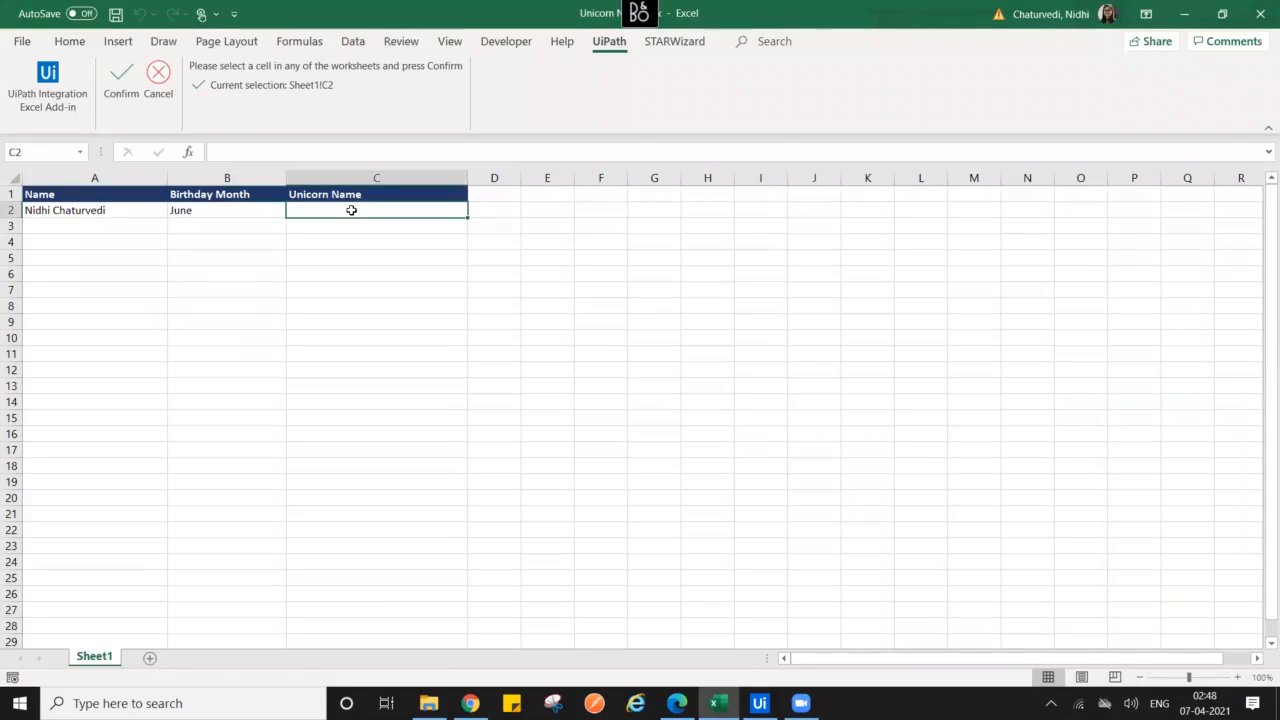
pyautogui.click(115, 96)
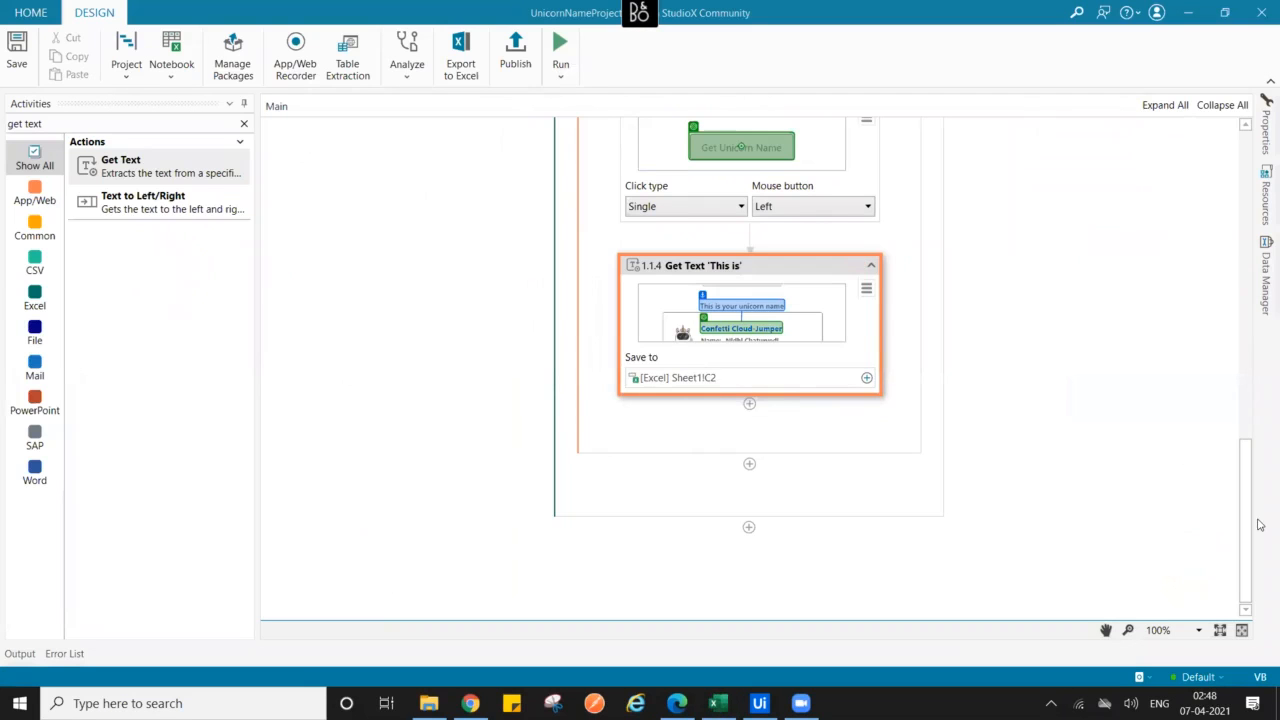
pyautogui.click(1124, 525)
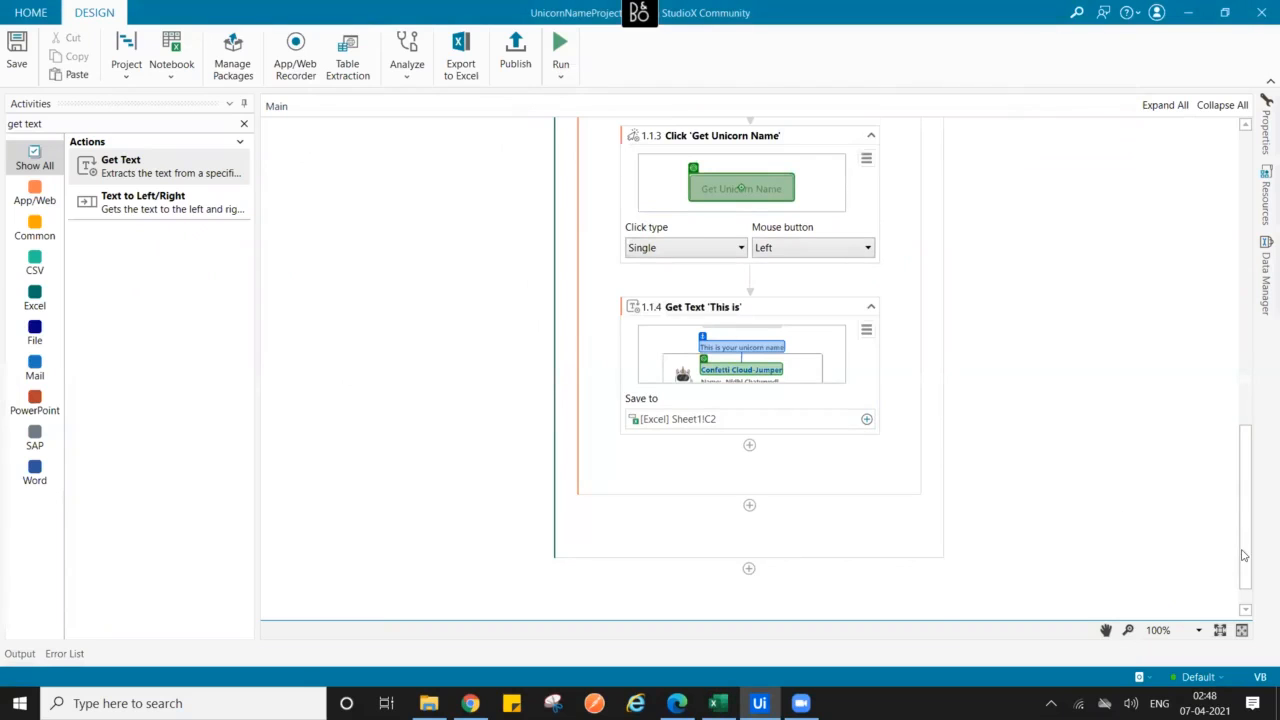
pyautogui.moveTo(1245, 555); pyautogui.dragTo(1227, 275)
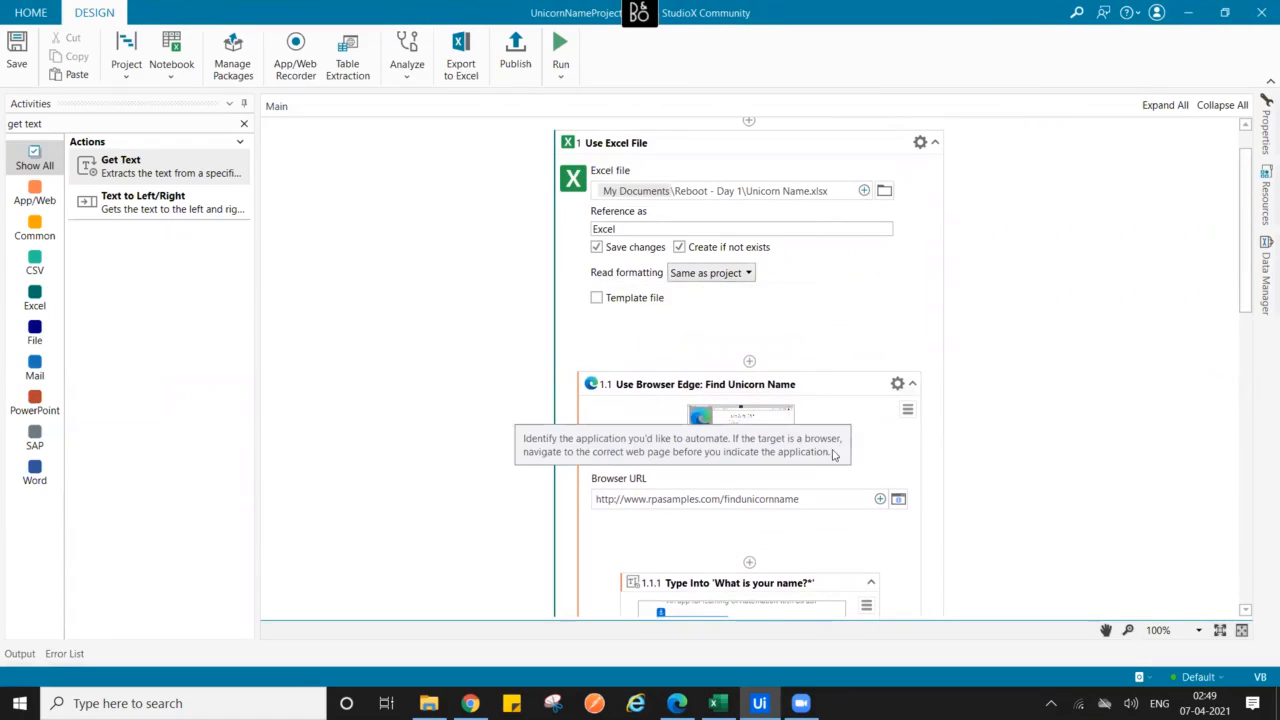
pyautogui.click(912, 384)
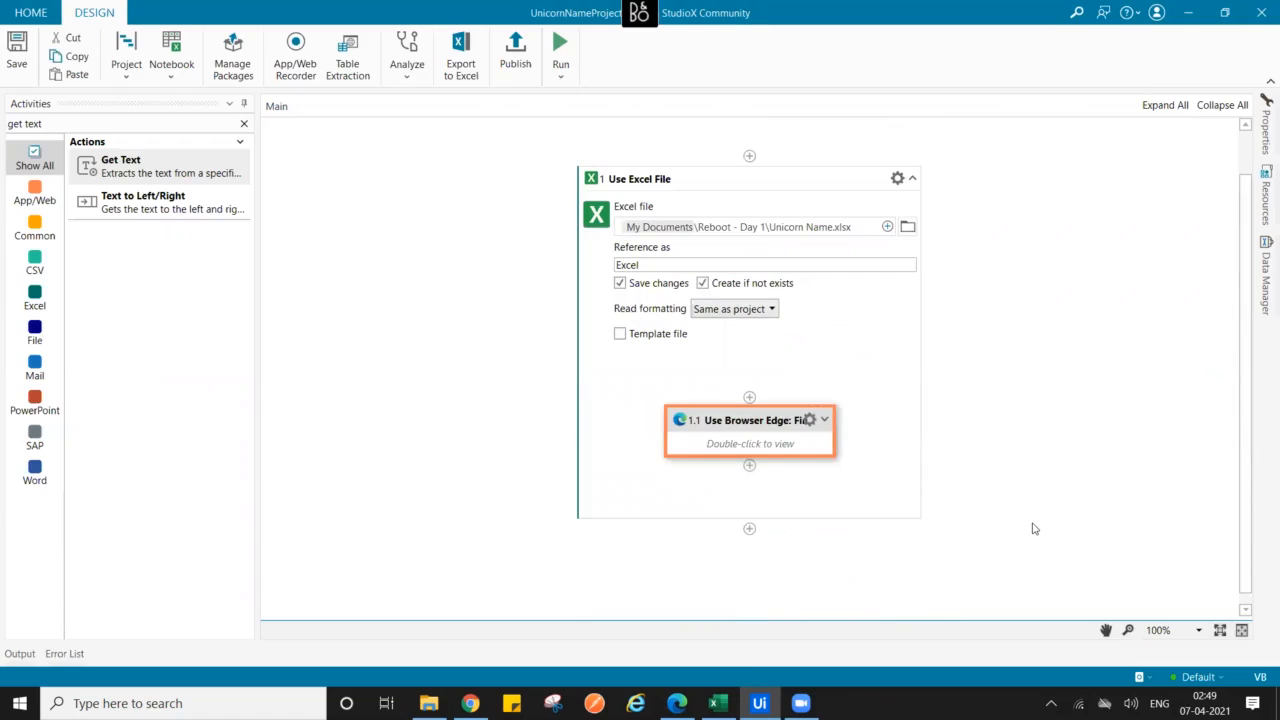
pyautogui.click(826, 421)
pyautogui.moveTo(1247, 295); pyautogui.dragTo(1261, 553)
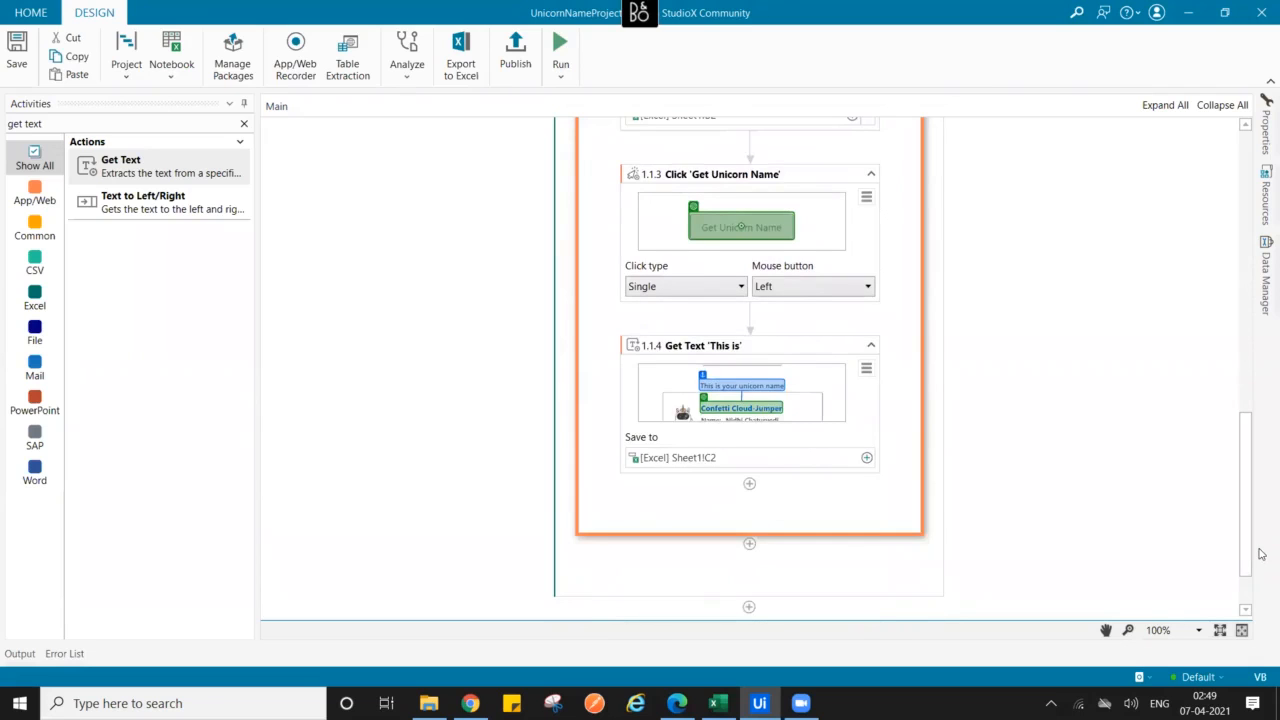
# - Reload the Find Your Unicorn Name page in Edge to clear the previous result
pyautogui.click(677, 703)
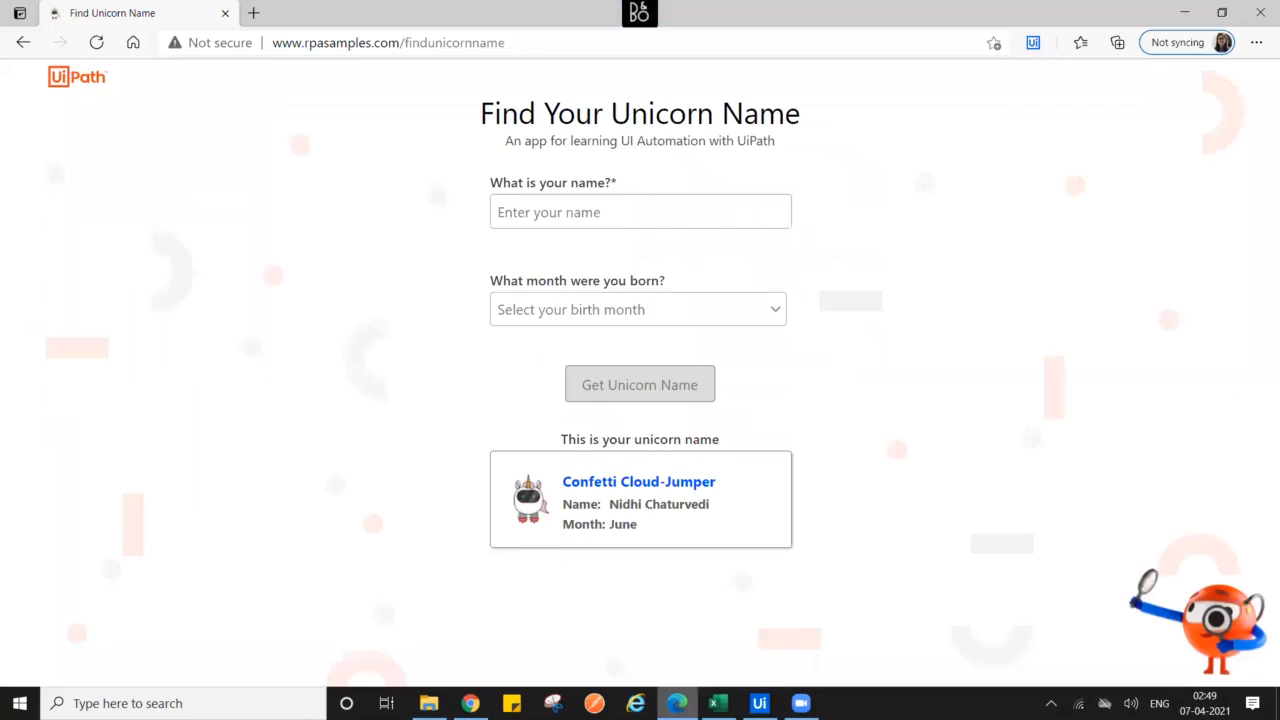
pyautogui.click(556, 44)
pyautogui.press('Return')
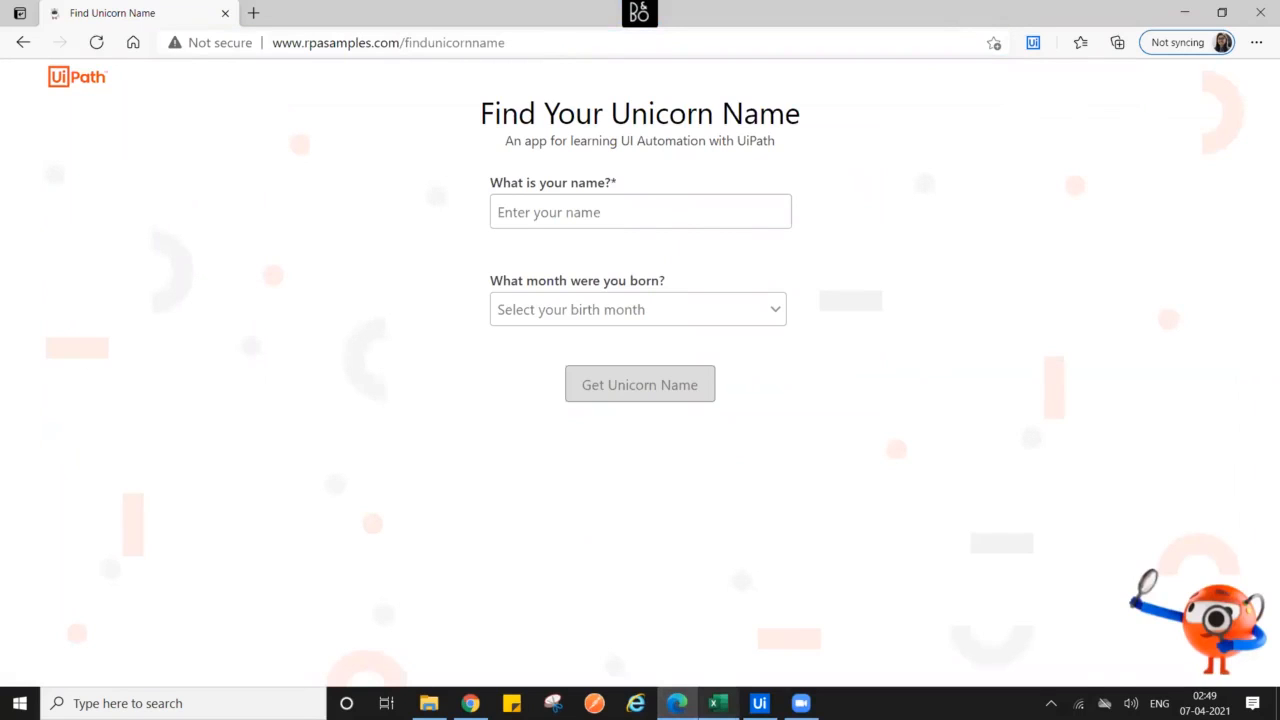
# - Close the Excel workbook and return to the StudioX workflow
pyautogui.click(717, 703)
pyautogui.click(1255, 13)
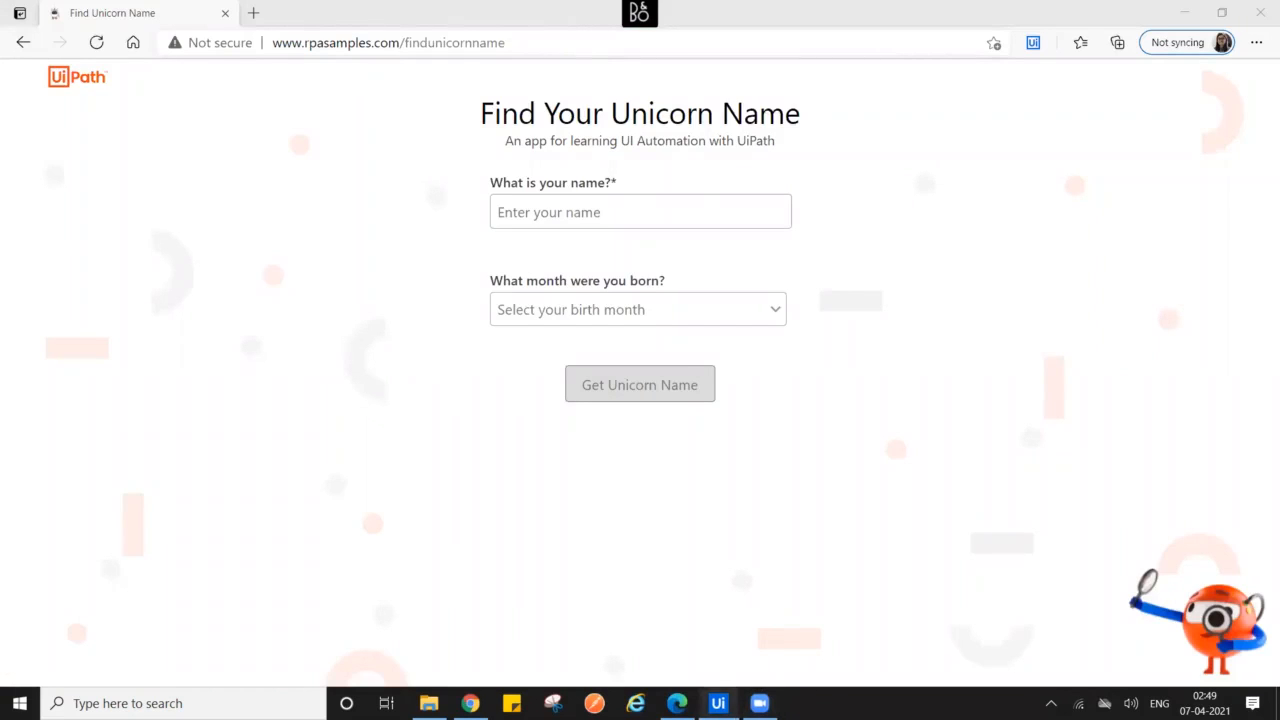
pyautogui.click(717, 703)
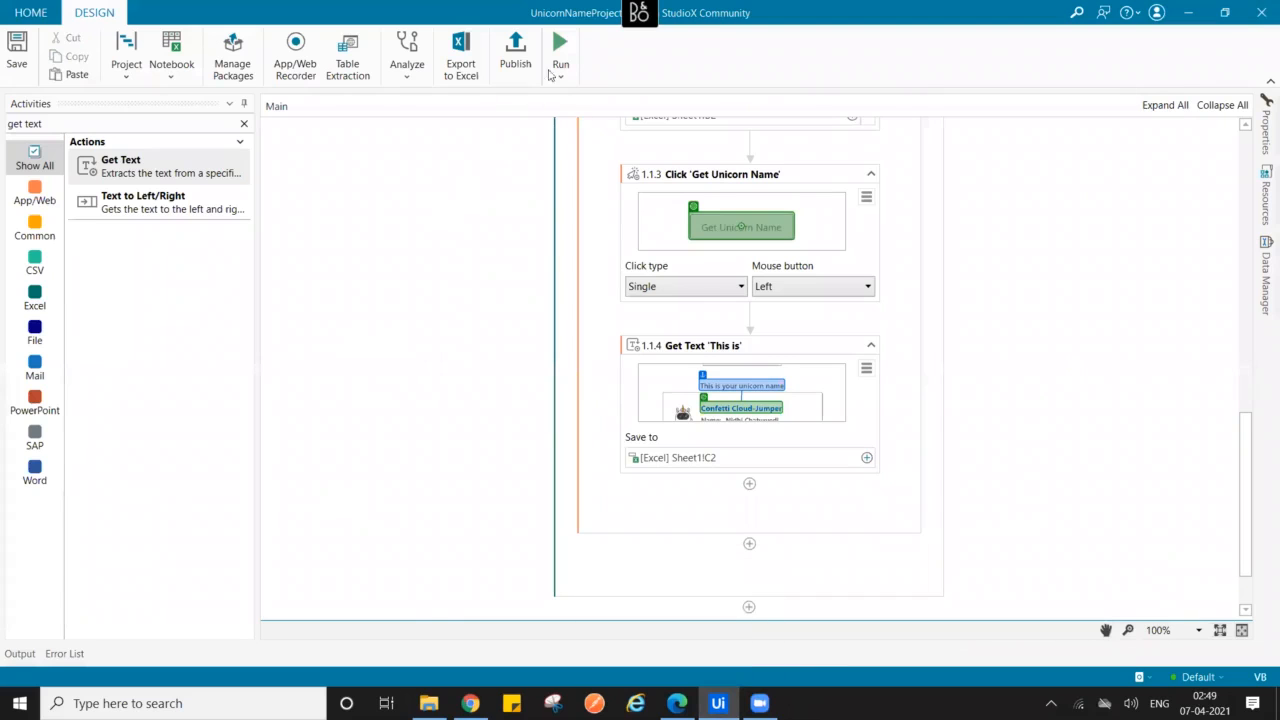
# - Run the workflow so the bot fills the unicorn form with a full name and fetches the name
pyautogui.click(560, 55)
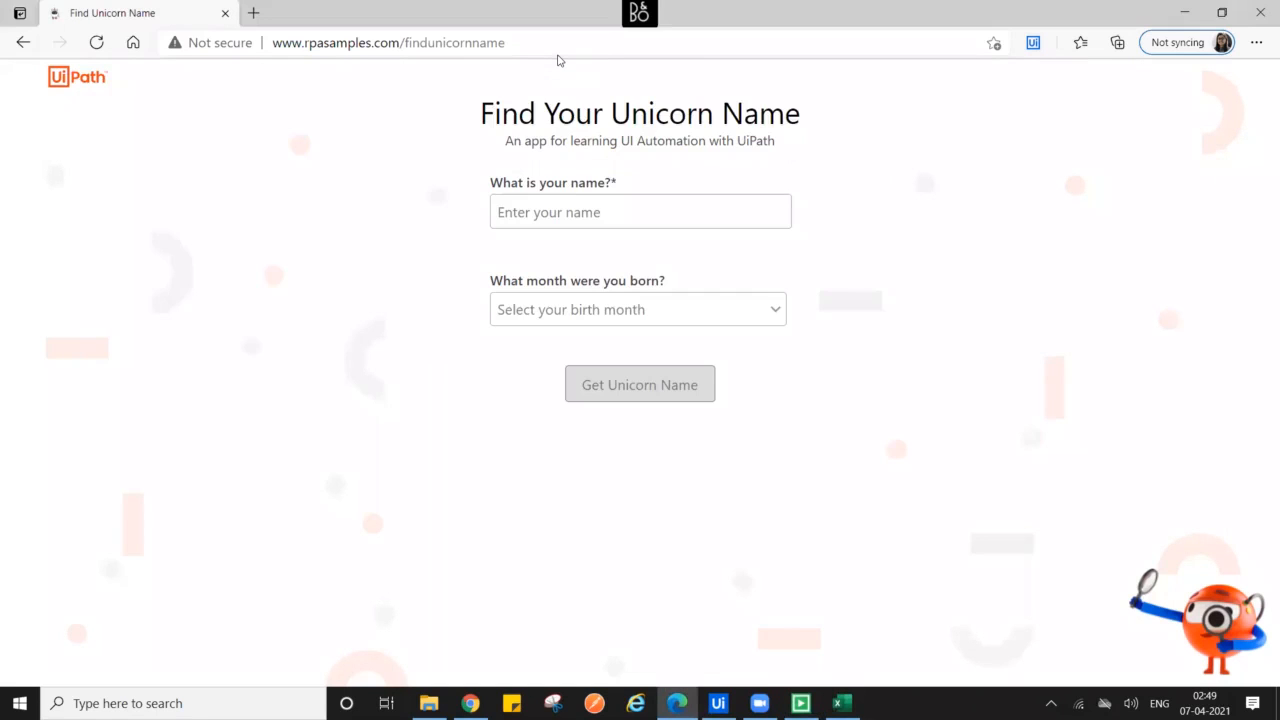
pyautogui.click(640, 210)
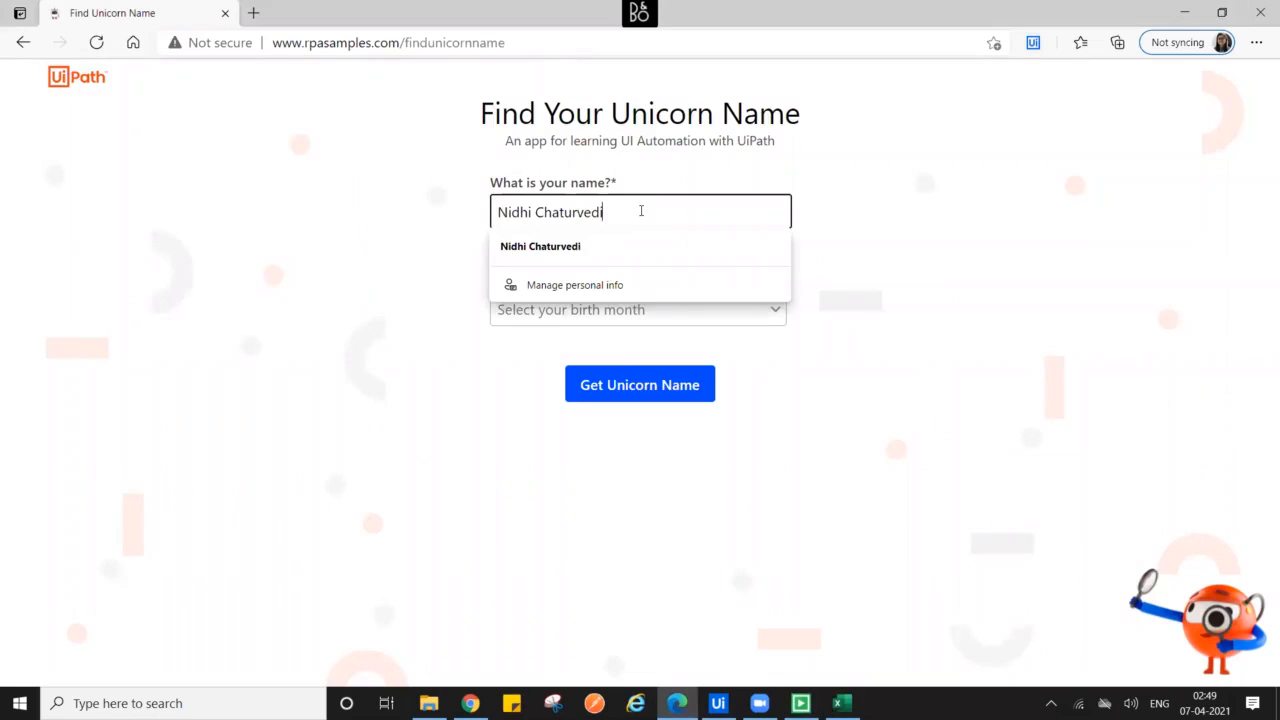
pyautogui.click(640, 387)
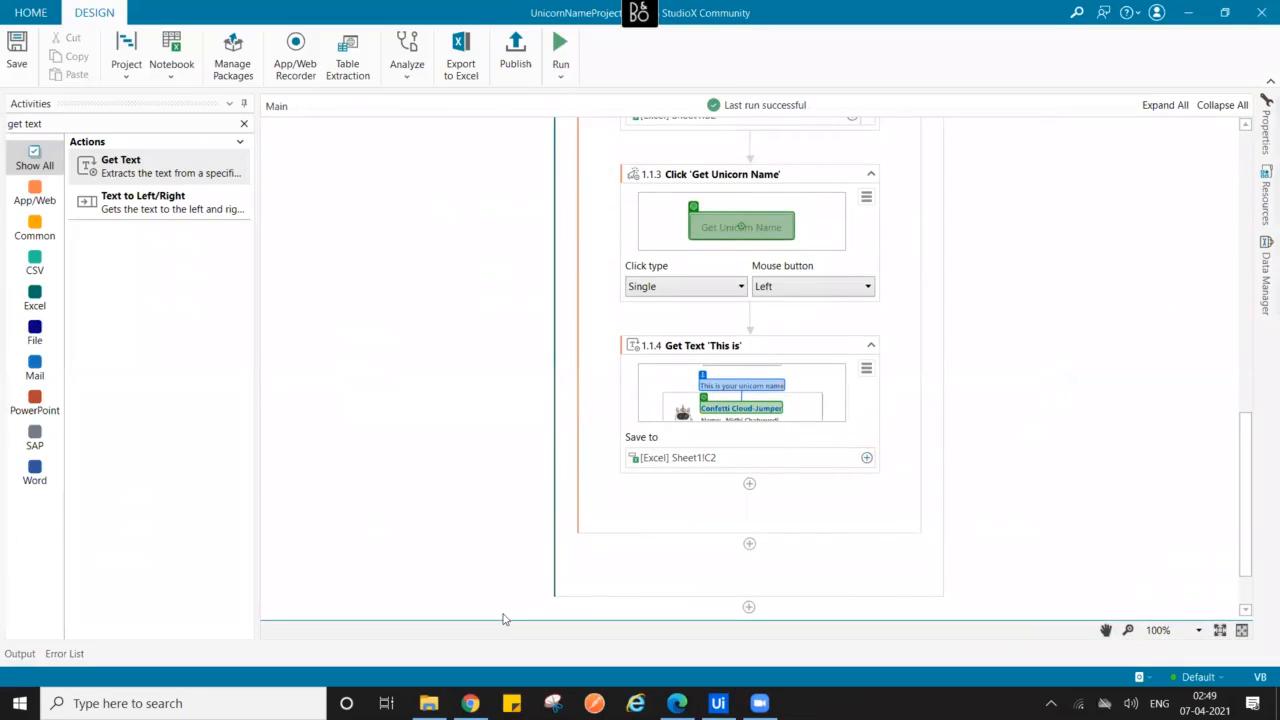
# - Reopen Unicorn Name.xlsx from File Explorer and check Confetti Cloud-Jumper in cell C2
pyautogui.click(429, 703)
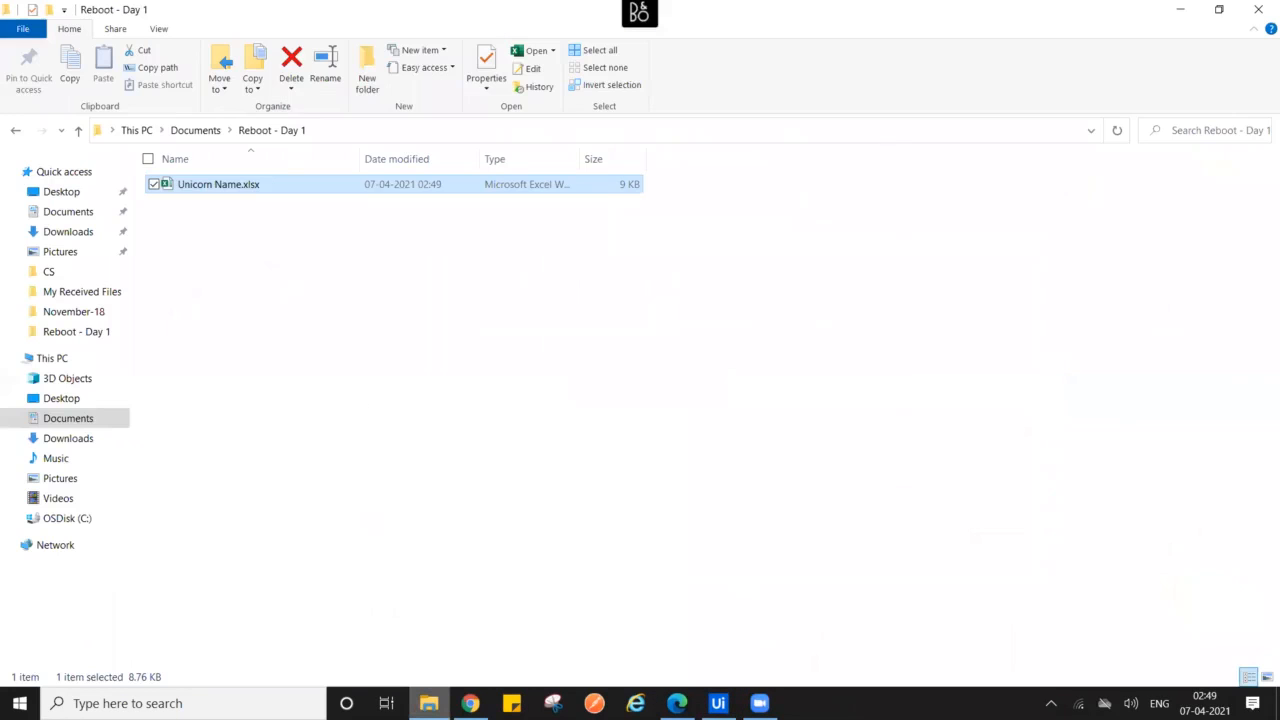
pyautogui.doubleClick(243, 186)
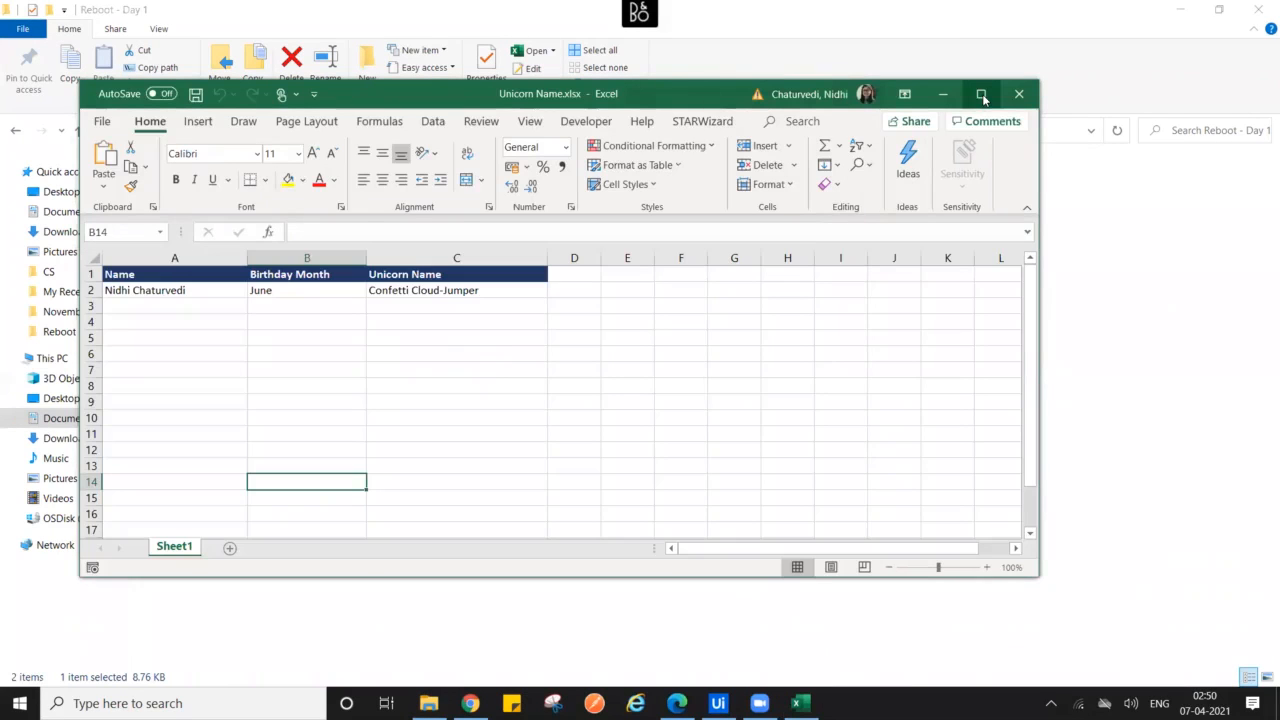
pyautogui.click(499, 292)
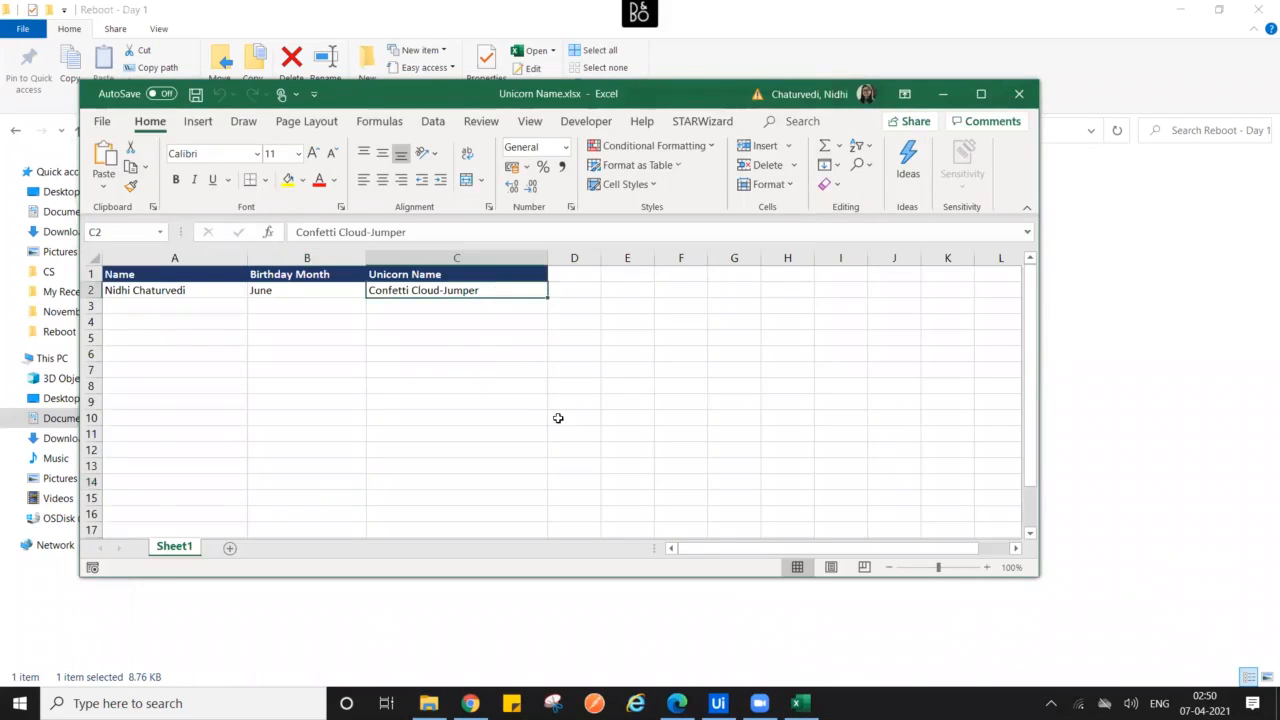